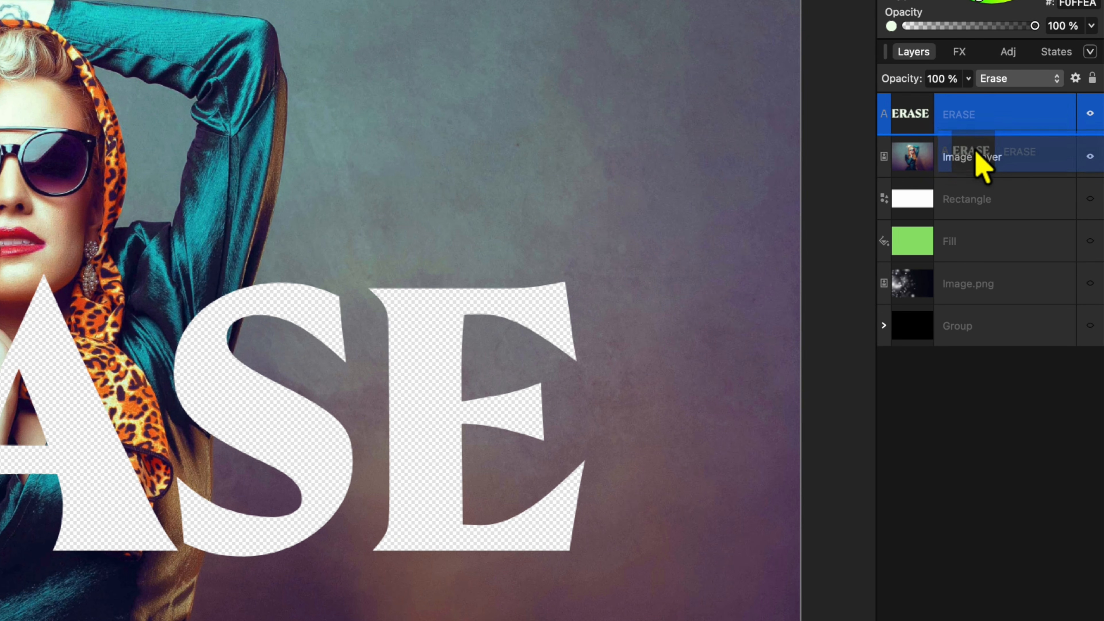
# Nest the ERASE text layer inside Image Layer and show the green Fill layer beneath it
pyautogui.moveTo(983, 167); pyautogui.dragTo(983, 168)
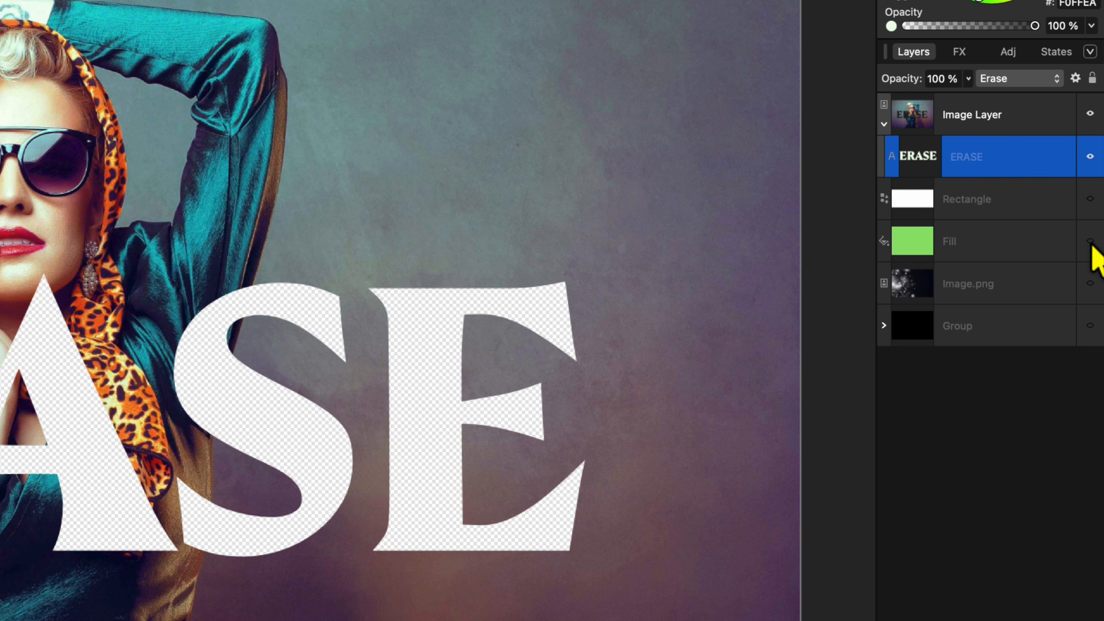
pyautogui.click(1090, 241)
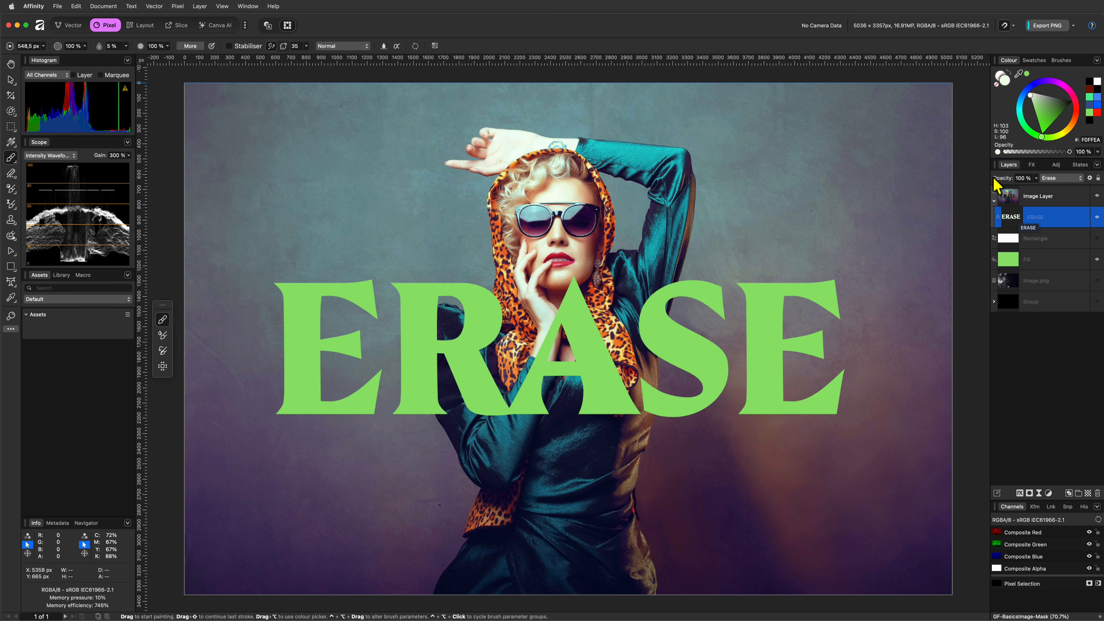
# Lower the nested ERASE text layer's opacity to 50%
pyautogui.moveTo(1004, 179); pyautogui.dragTo(983, 179)
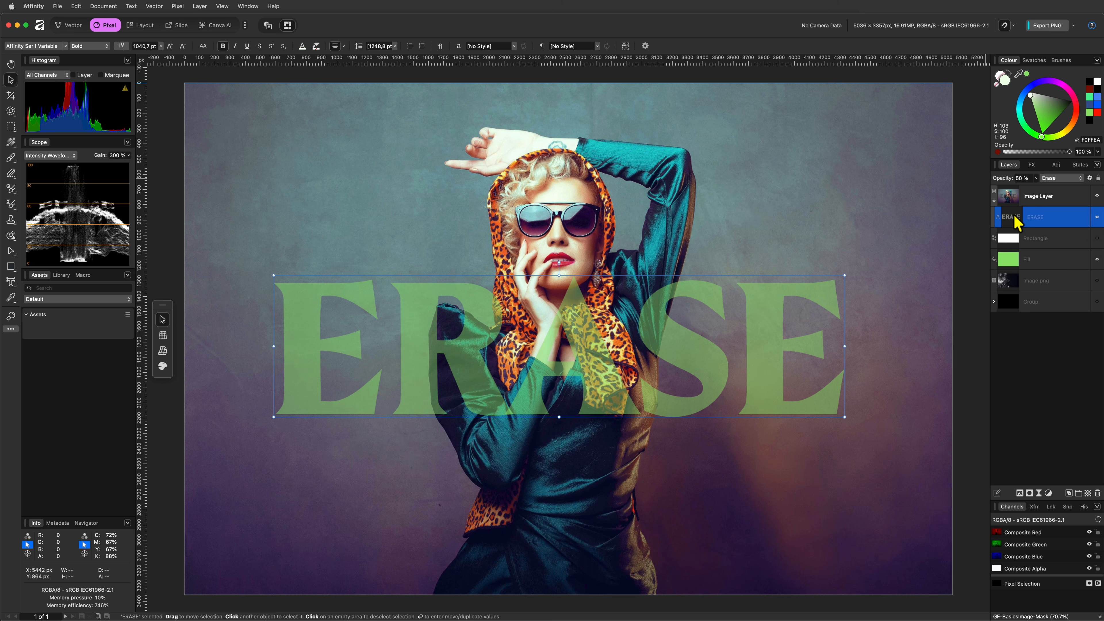
pyautogui.click(1015, 217)
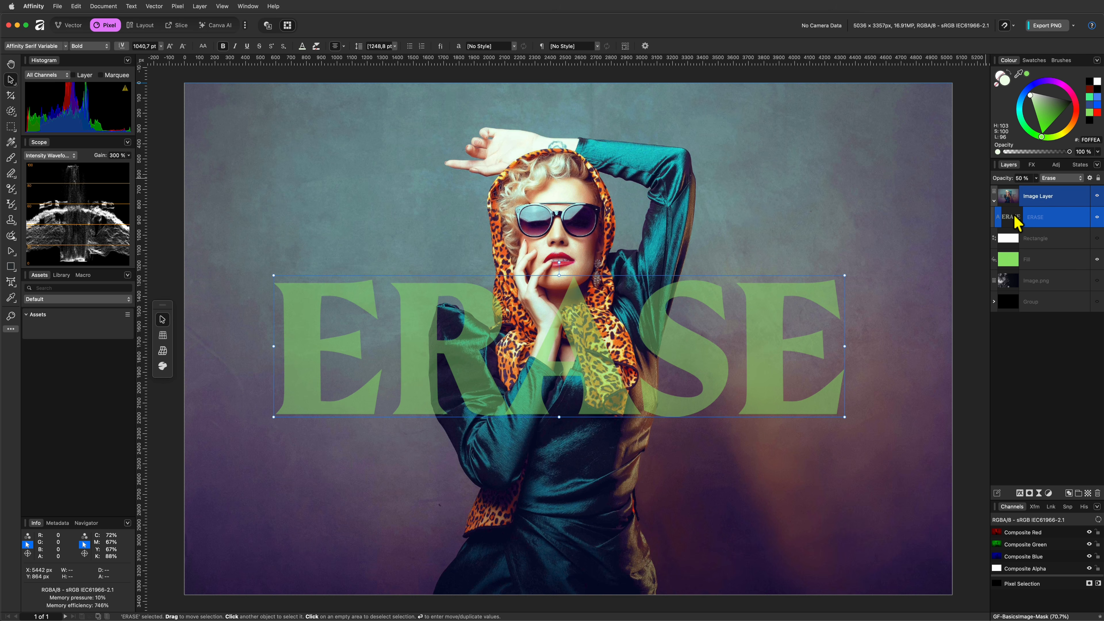
# Draw a rectangle across the lower half of the ERASE text and apply it as the text's clipping mask
pyautogui.click(11, 267)
pyautogui.moveTo(260, 346)
pyautogui.mouseDown()
pyautogui.moveTo(875, 410)
pyautogui.moveTo(867, 417)
pyautogui.mouseUp()
pyautogui.moveTo(1009, 215)
pyautogui.mouseDown()
pyautogui.moveTo(1011, 237)
pyautogui.moveTo(1029, 187)
pyautogui.mouseUp()
# Duplicate the masked ERASE text above Image Layer and set the copy's blend mode to Normal for comparison with the nested one
pyautogui.press('super+j')
pyautogui.click(1054, 178)
pyautogui.click(1061, 21)
pyautogui.press('v')
pyautogui.click(1033, 238)
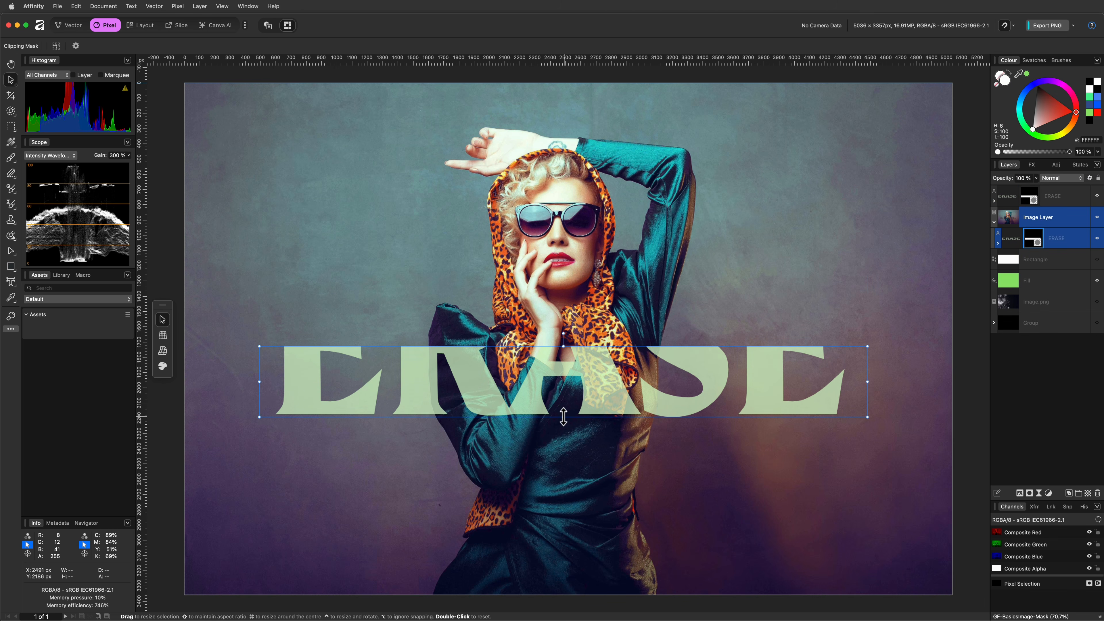
pyautogui.click(1008, 201)
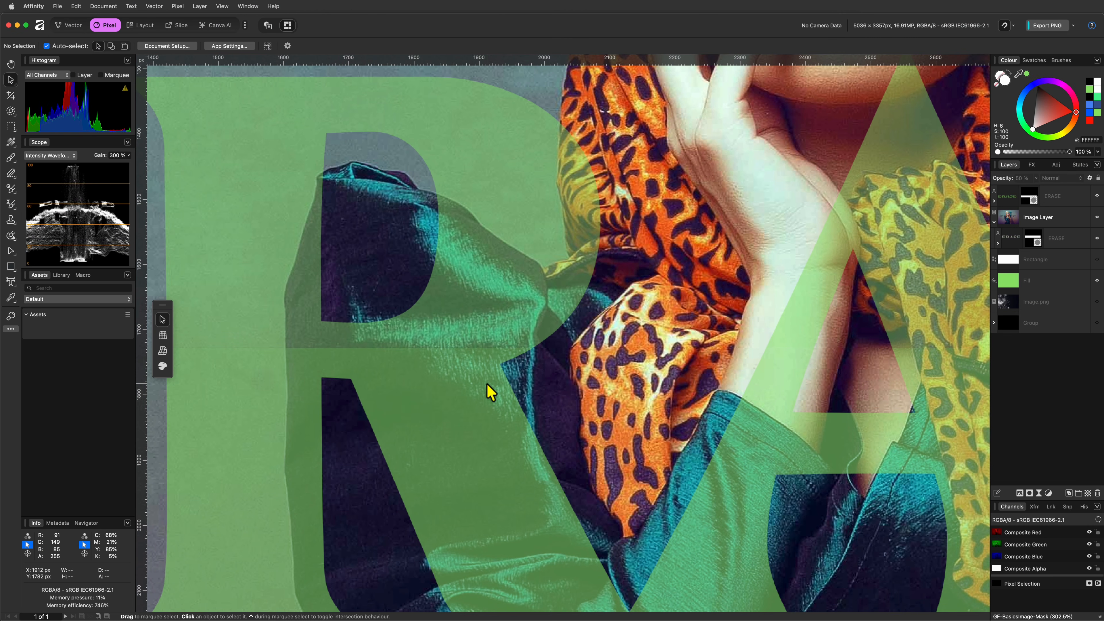
# Remove the ERASE copy above Image Layer and hide the nested ERASE text, leaving Image Layer collapsed
pyautogui.press('super+0')
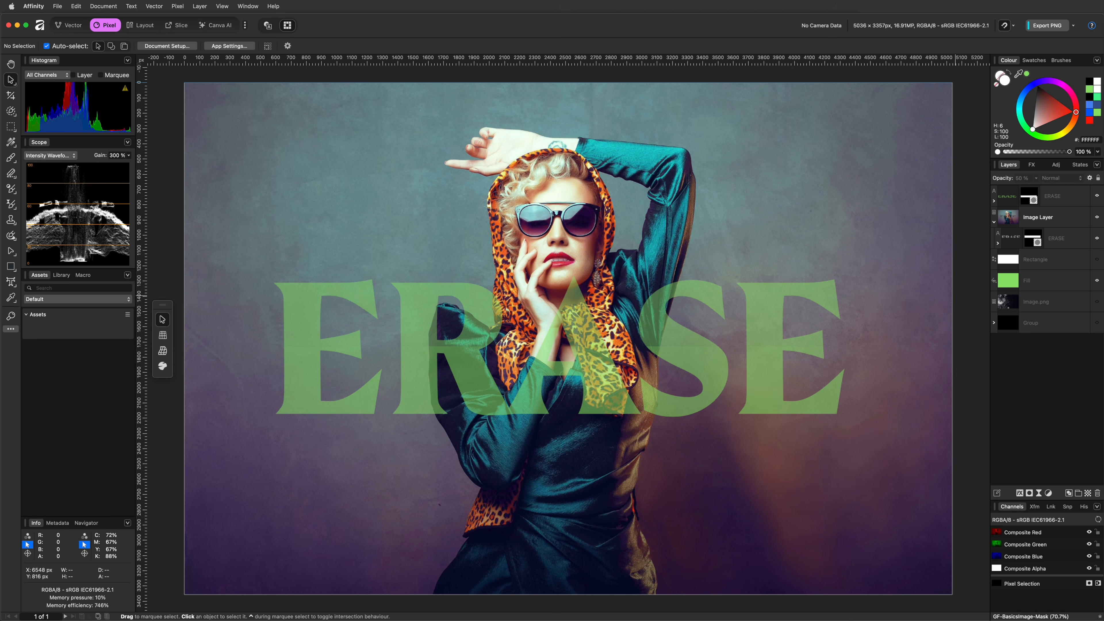
pyautogui.click(810, 167)
pyautogui.click(1096, 218)
pyautogui.click(994, 202)
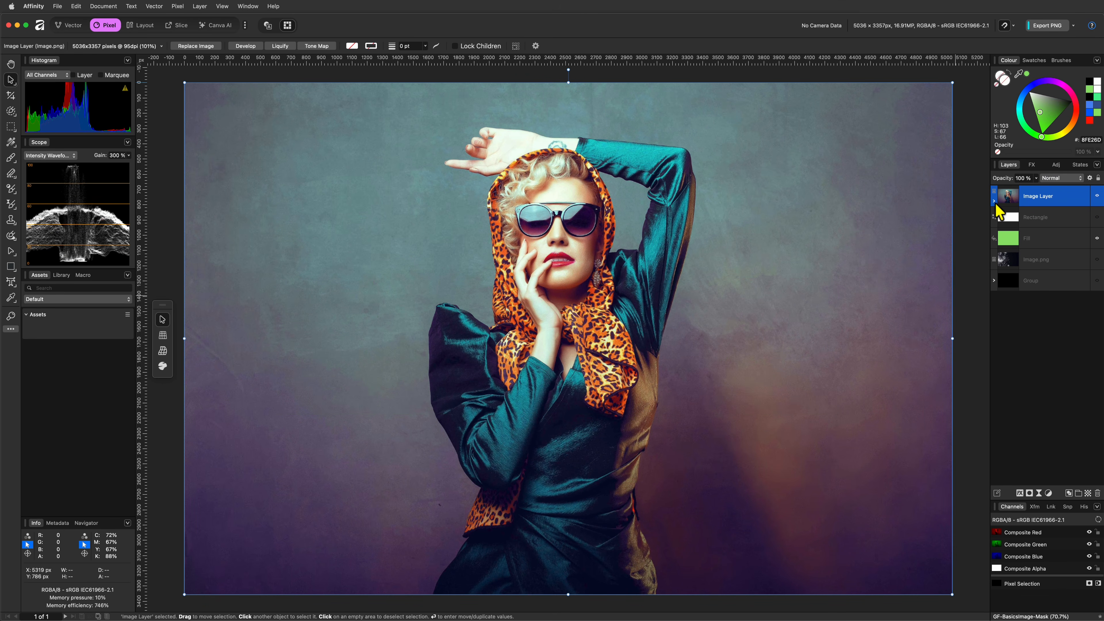
# Add a pixel layer above Image Layer and fill it with solid black
pyautogui.click(1088, 493)
pyautogui.click(10, 142)
pyautogui.moveTo(1048, 102); pyautogui.dragTo(1018, 70)
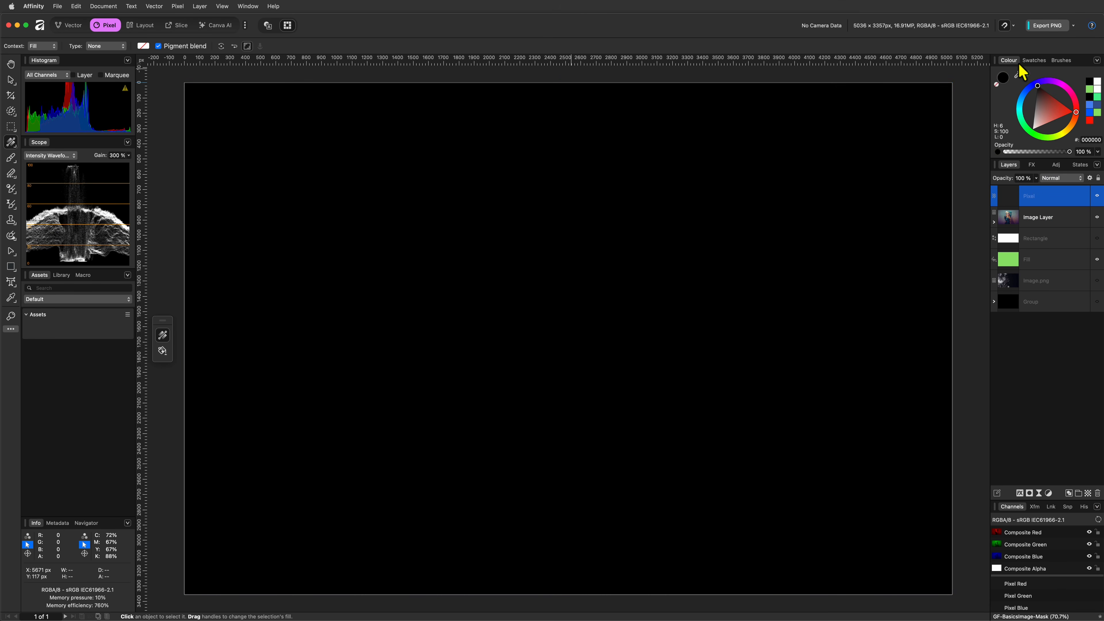
pyautogui.press('v')
# Try the Erase blend mode on the black-filled pixel layer and return it to Normal
pyautogui.click(1054, 178)
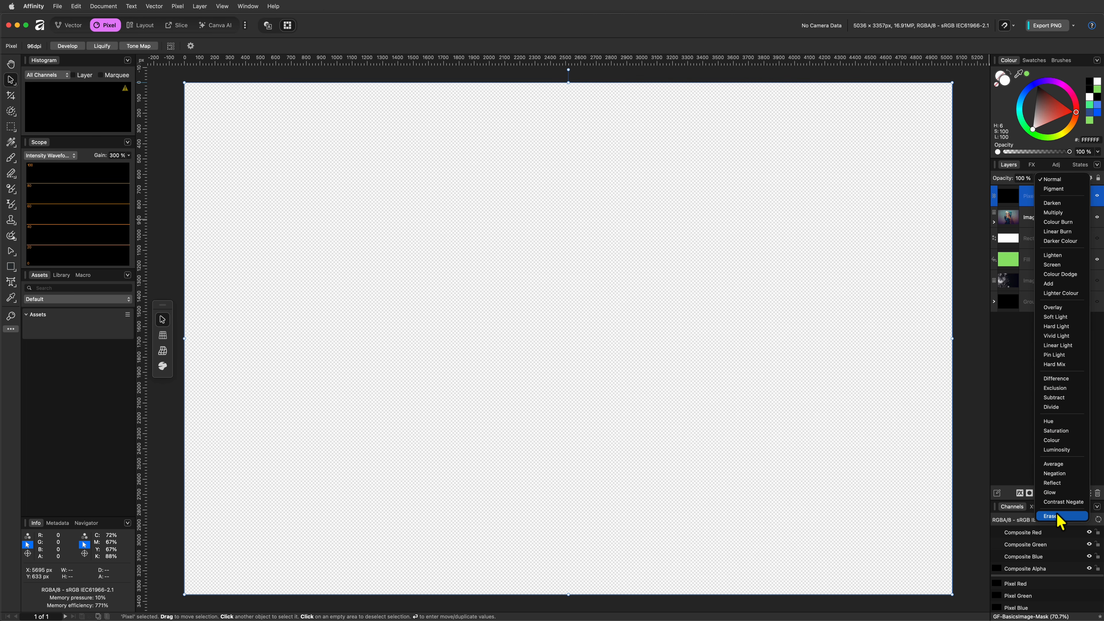
pyautogui.click(1058, 516)
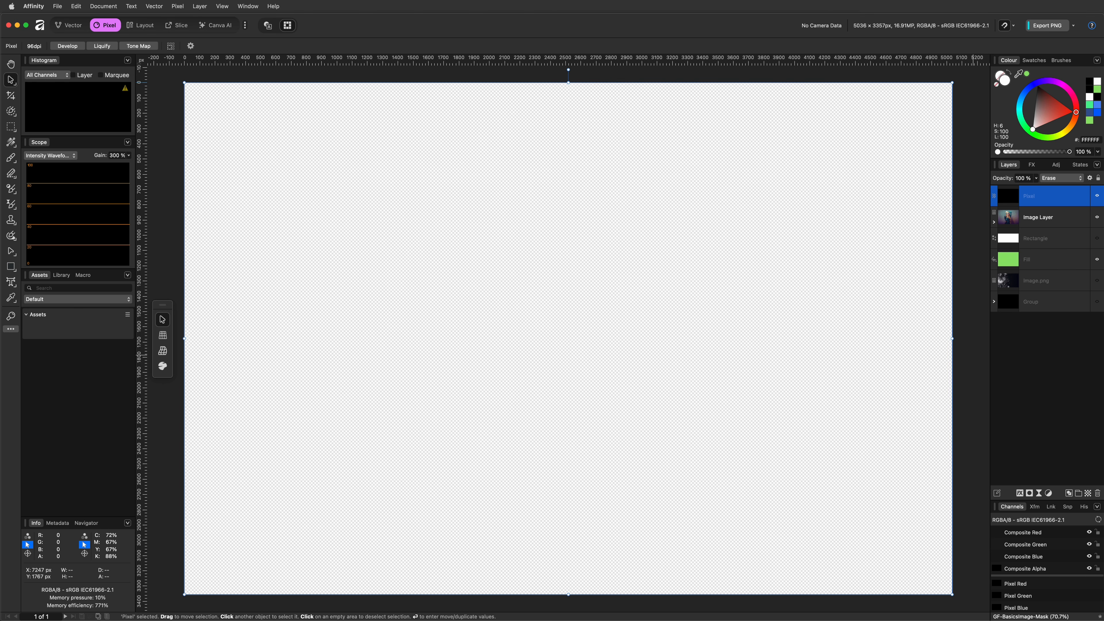
pyautogui.click(1061, 178)
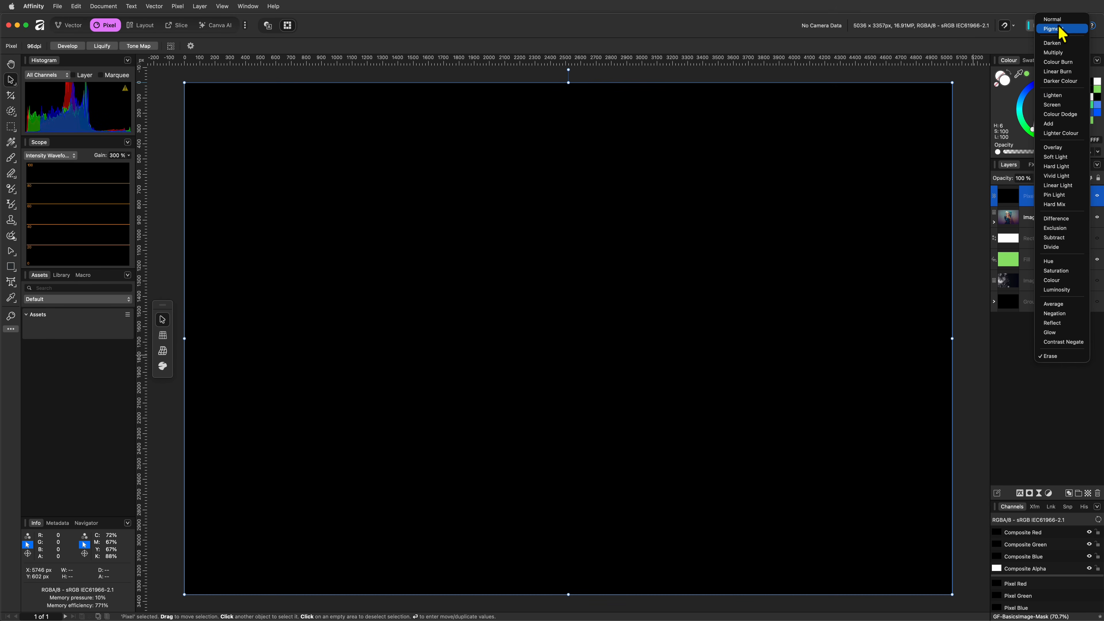
pyautogui.click(1063, 26)
# Paint white zigzag brush strokes across the middle of the black pixel layer
pyautogui.press('b')
pyautogui.moveTo(383, 301)
pyautogui.mouseDown()
pyautogui.moveTo(469, 233)
pyautogui.moveTo(505, 344)
pyautogui.moveTo(580, 382)
pyautogui.moveTo(734, 303)
pyautogui.moveTo(782, 354)
pyautogui.moveTo(528, 344)
pyautogui.moveTo(587, 349)
pyautogui.moveTo(561, 332)
pyautogui.moveTo(589, 354)
pyautogui.moveTo(597, 379)
pyautogui.moveTo(544, 305)
pyautogui.mouseUp()
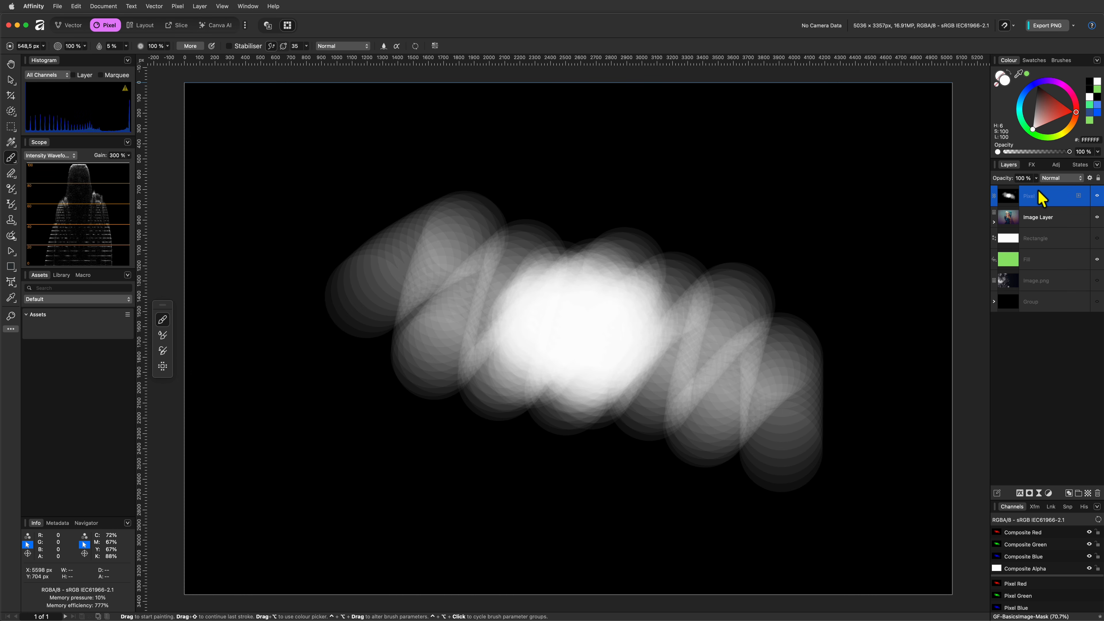
# Try the Erase blend mode on the painted black-and-white pixel layer and restore Normal
pyautogui.click(1054, 180)
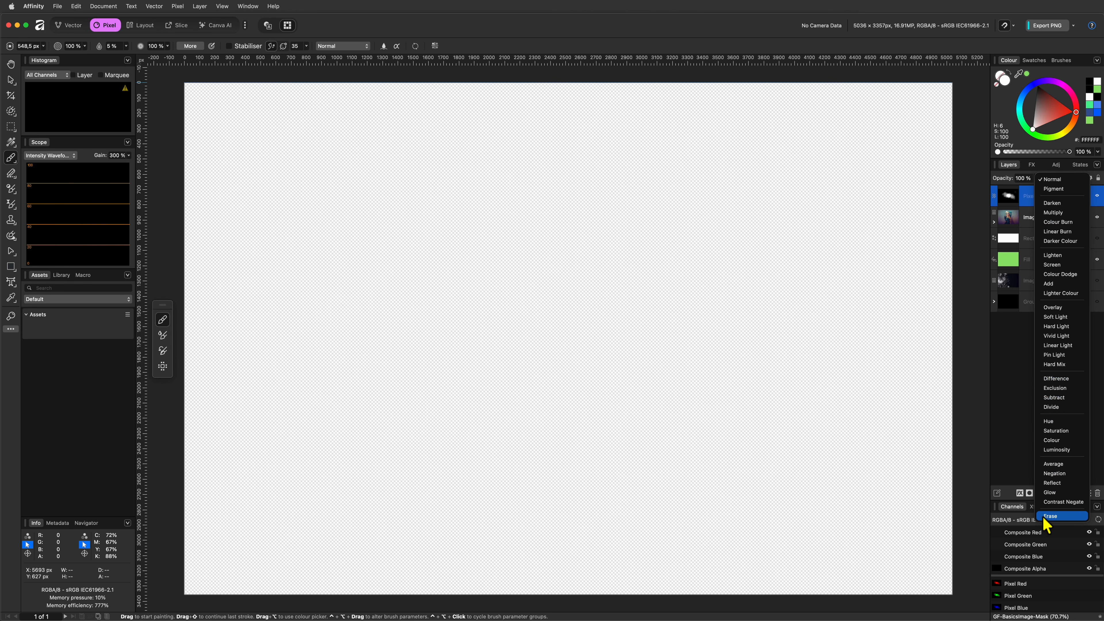
pyautogui.click(1049, 520)
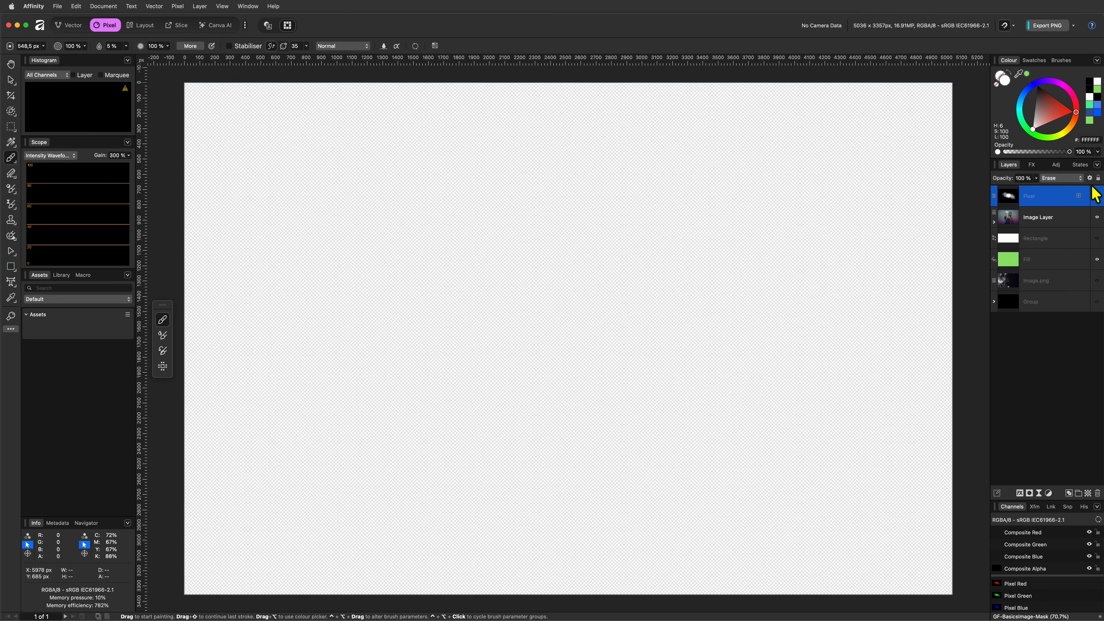
pyautogui.click(1071, 180)
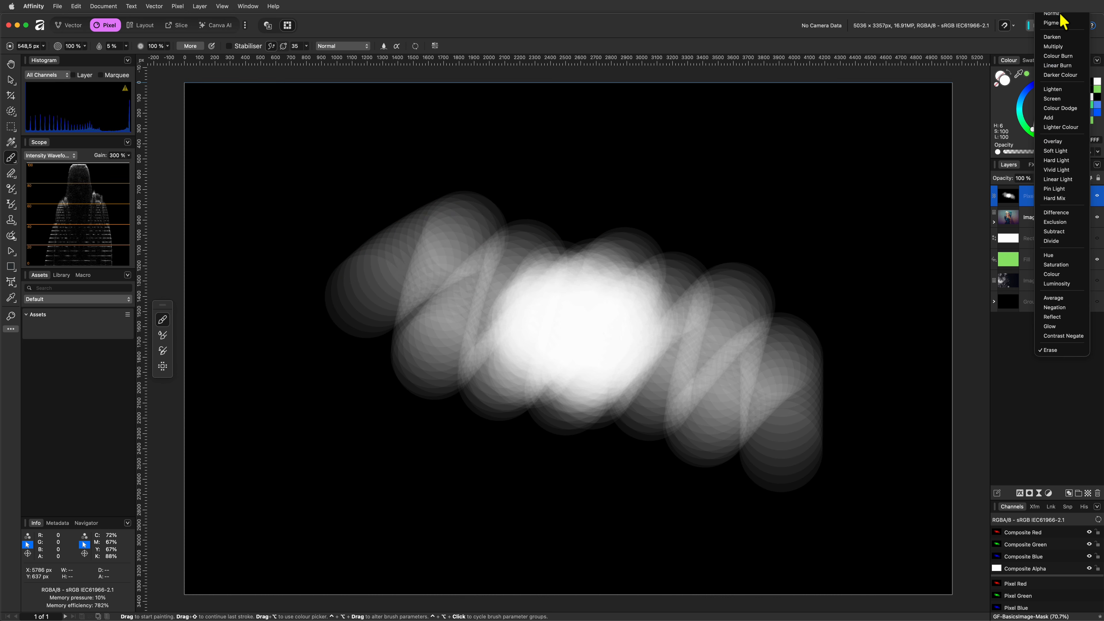
pyautogui.click(1054, 18)
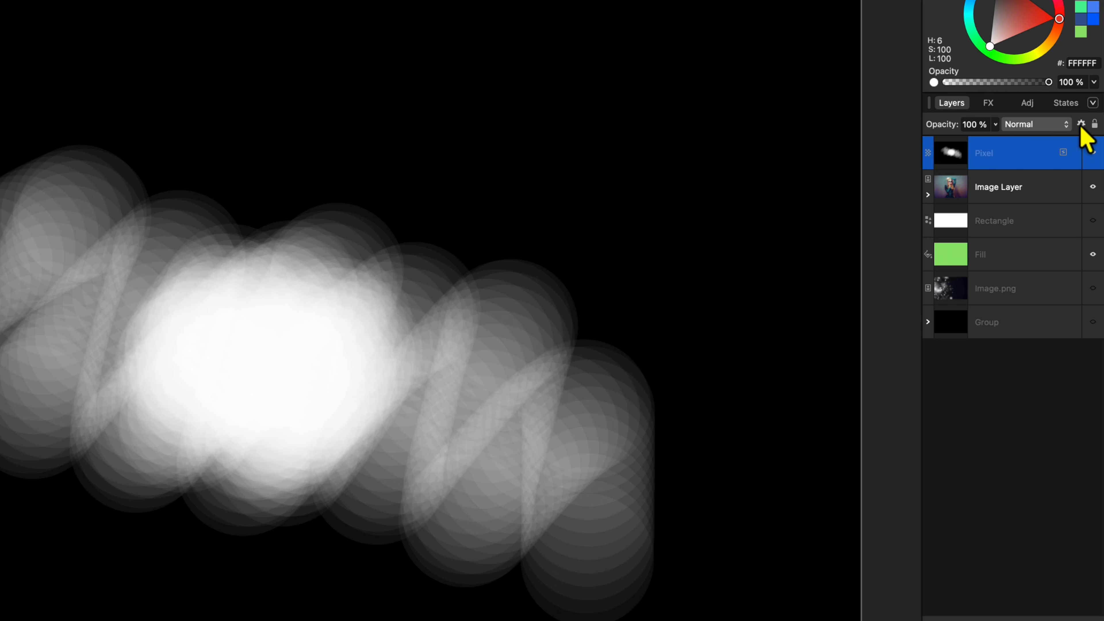
# Lower the pixel layer's source layer range output to 0% at 100% input and set its blend mode to Erase
pyautogui.click(1090, 178)
pyautogui.click(658, 194)
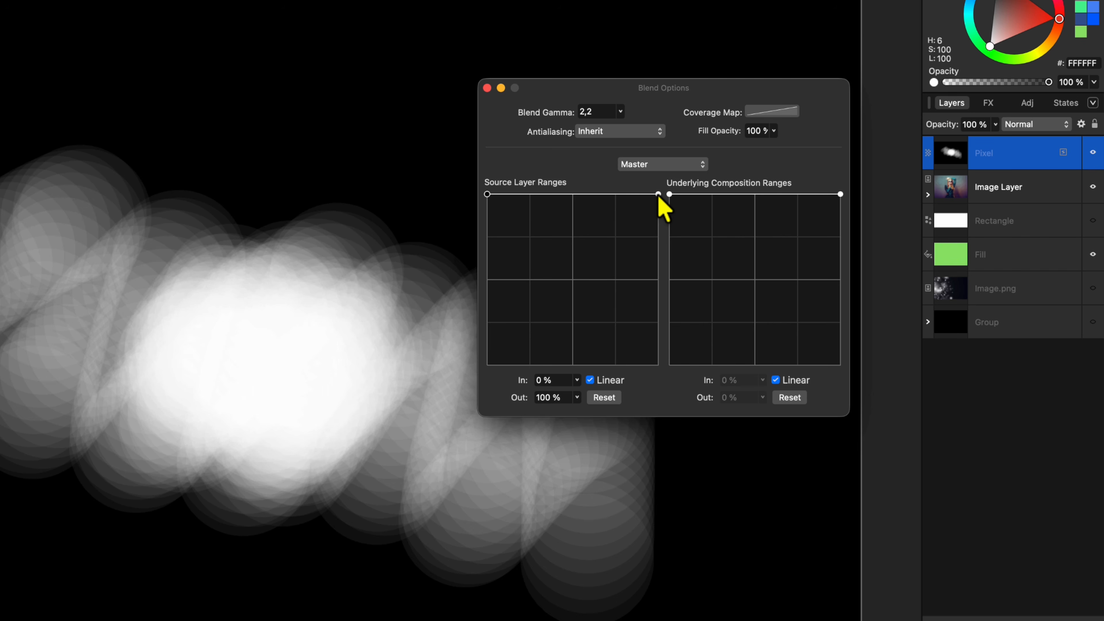
pyautogui.moveTo(658, 196); pyautogui.dragTo(682, 425)
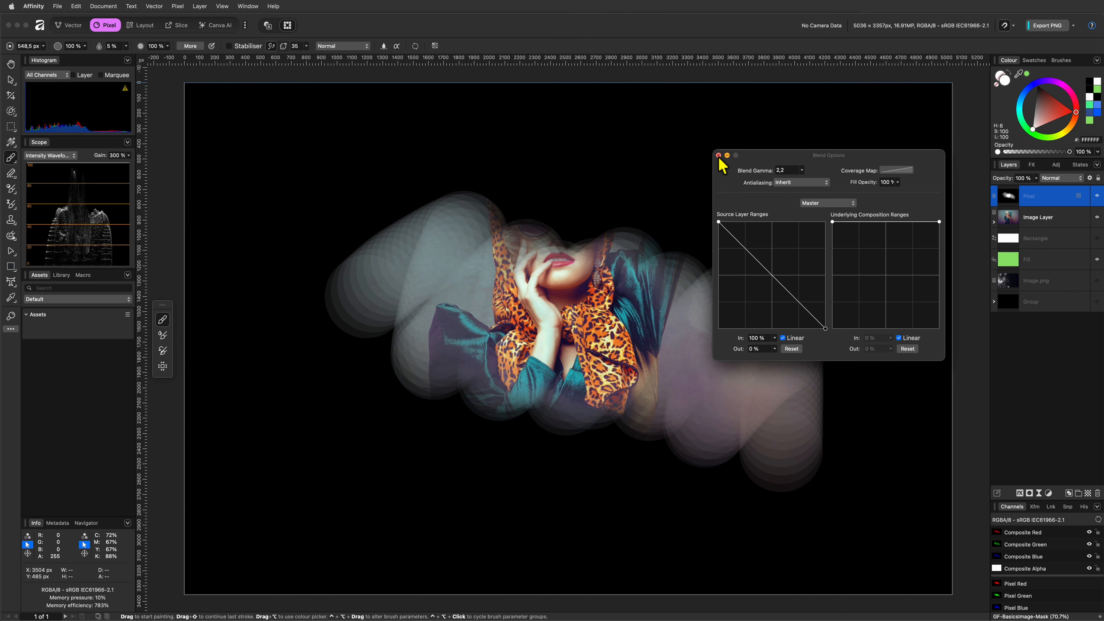
pyautogui.click(719, 155)
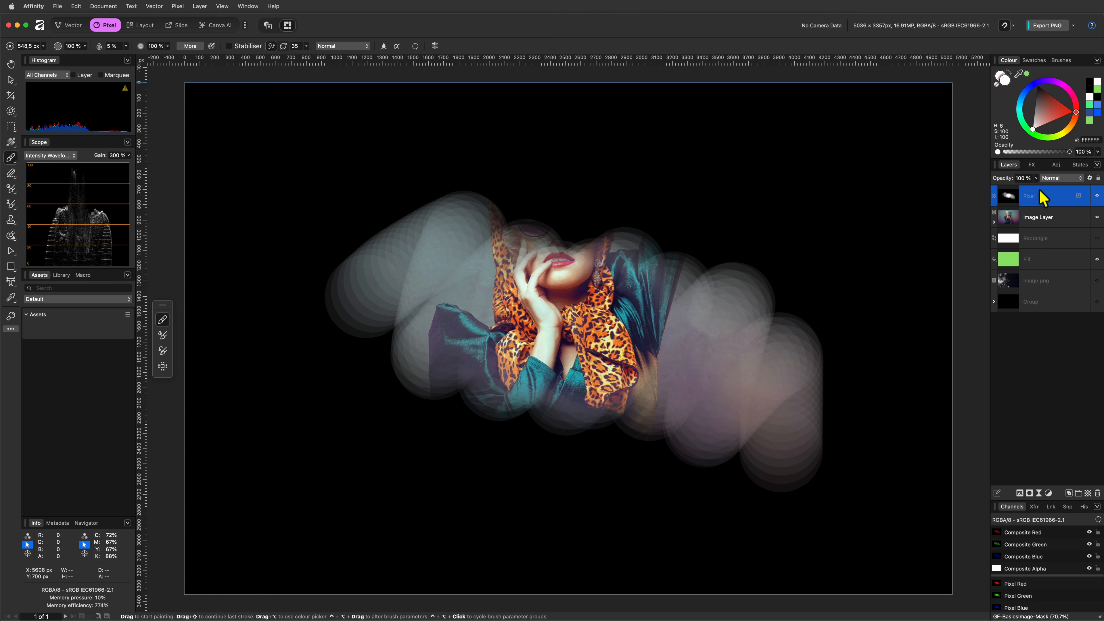
pyautogui.click(1061, 178)
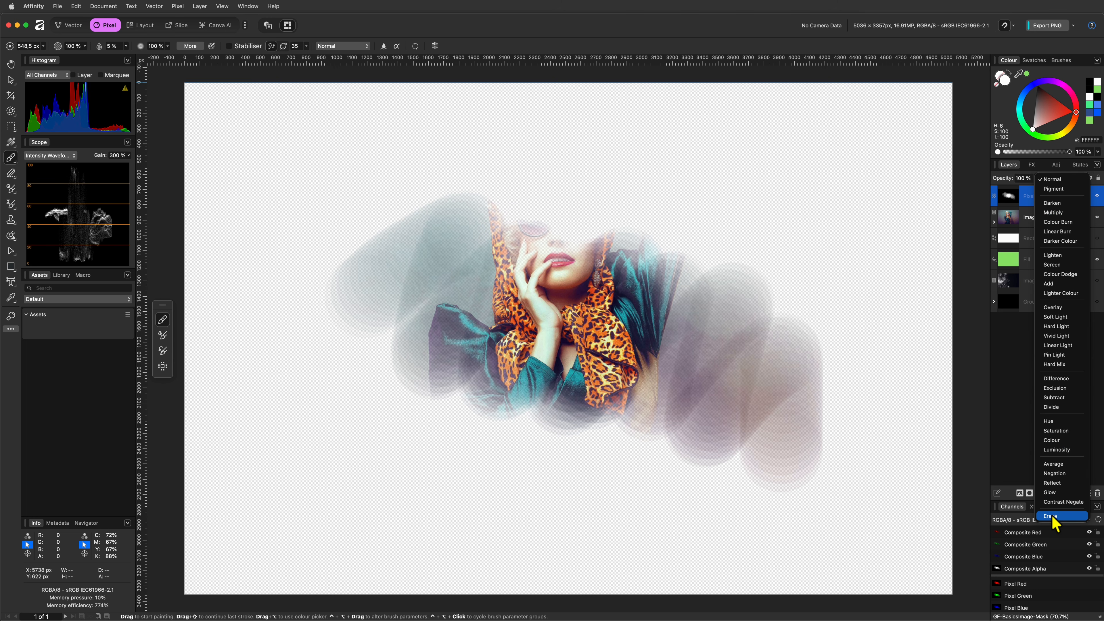
pyautogui.click(1057, 508)
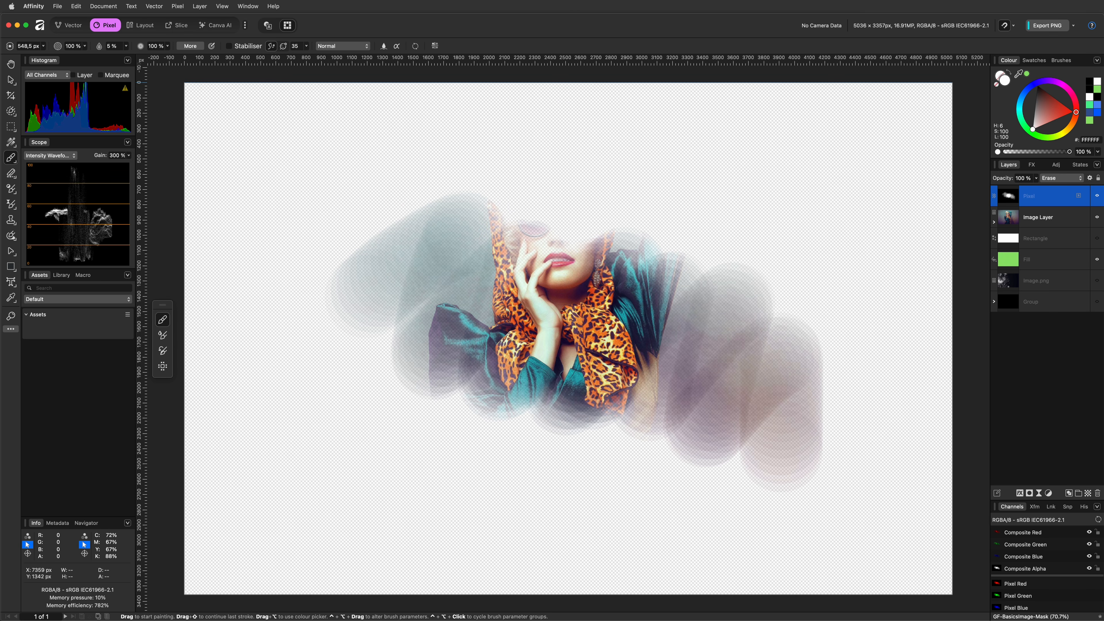
# Paint white over the woman's head, raised arm and body and black over the surrounding background to isolate her
pyautogui.moveTo(552, 221); pyautogui.dragTo(551, 230)
pyautogui.click(1000, 77)
pyautogui.moveTo(447, 247)
pyautogui.mouseDown()
pyautogui.moveTo(379, 331)
pyautogui.moveTo(413, 230)
pyautogui.mouseUp()
pyautogui.moveTo(700, 339)
pyautogui.mouseDown()
pyautogui.moveTo(722, 330)
pyautogui.moveTo(705, 274)
pyautogui.mouseUp()
pyautogui.press('x')
pyautogui.moveTo(636, 284)
pyautogui.mouseDown()
pyautogui.moveTo(479, 387)
pyautogui.moveTo(627, 419)
pyautogui.moveTo(563, 514)
pyautogui.moveTo(616, 561)
pyautogui.mouseUp()
pyautogui.press('x')
pyautogui.moveTo(690, 511)
pyautogui.mouseDown()
pyautogui.moveTo(694, 428)
pyautogui.moveTo(699, 518)
pyautogui.mouseUp()
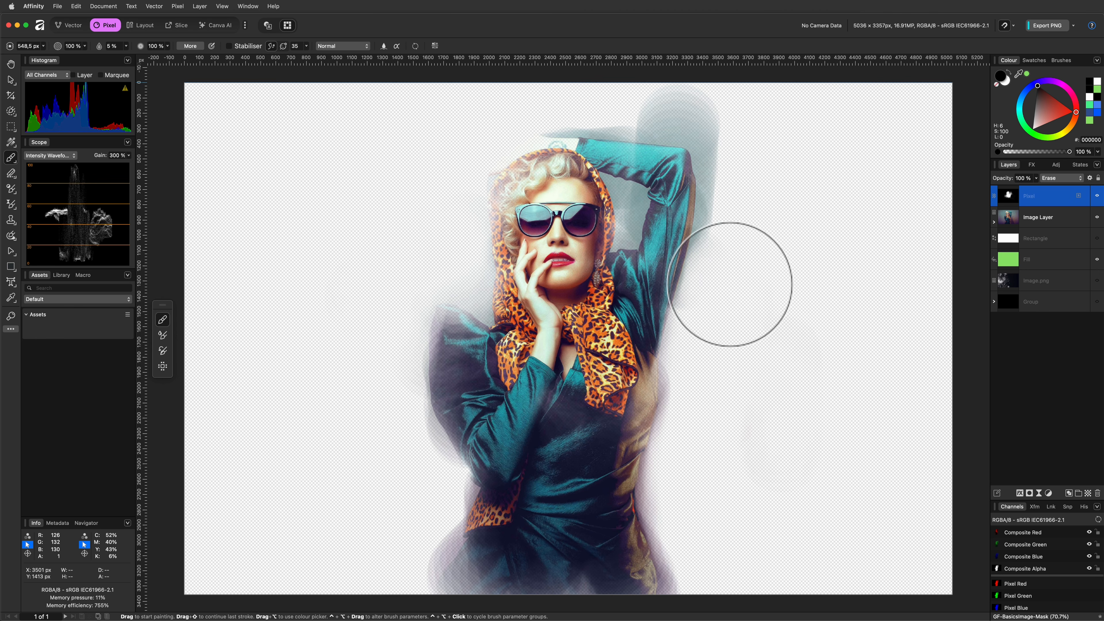
# Nest the pixel layer inside Image Layer and refine its painting around the arms, hand and dress with a smaller 336.9 px brush
pyautogui.moveTo(1037, 197); pyautogui.dragTo(1041, 219)
pyautogui.press('x')
pyautogui.moveTo(739, 199)
pyautogui.mouseDown()
pyautogui.moveTo(745, 229)
pyautogui.moveTo(732, 154)
pyautogui.mouseUp()
pyautogui.press('x')
pyautogui.press('[')
pyautogui.press('[')
pyautogui.press('[')
pyautogui.press('x')
pyautogui.moveTo(513, 163); pyautogui.dragTo(529, 163)
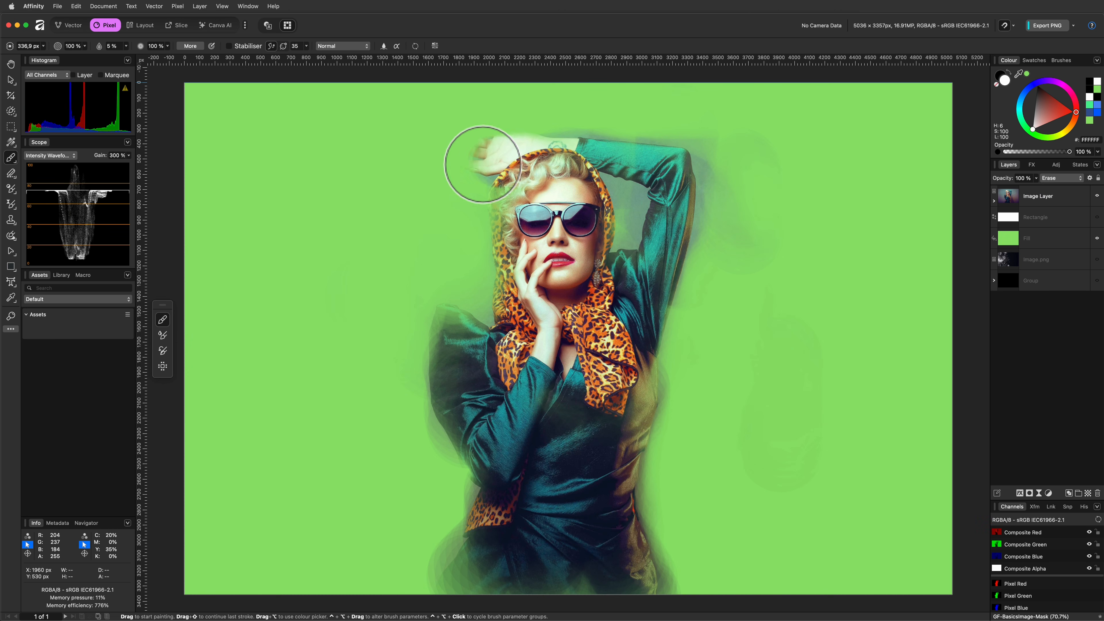
pyautogui.moveTo(465, 340); pyautogui.dragTo(423, 602)
pyautogui.press('x')
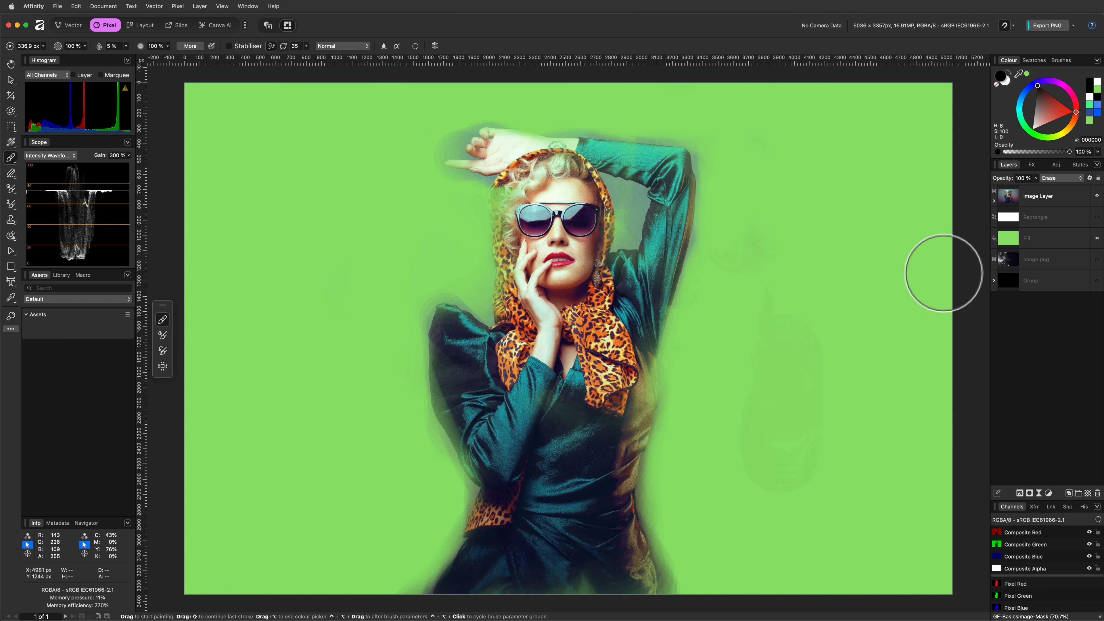
# Delete the painted pixel layer nested in Image Layer and place Image.png, made visible, above Image Layer
pyautogui.click(994, 200)
pyautogui.press('Delete')
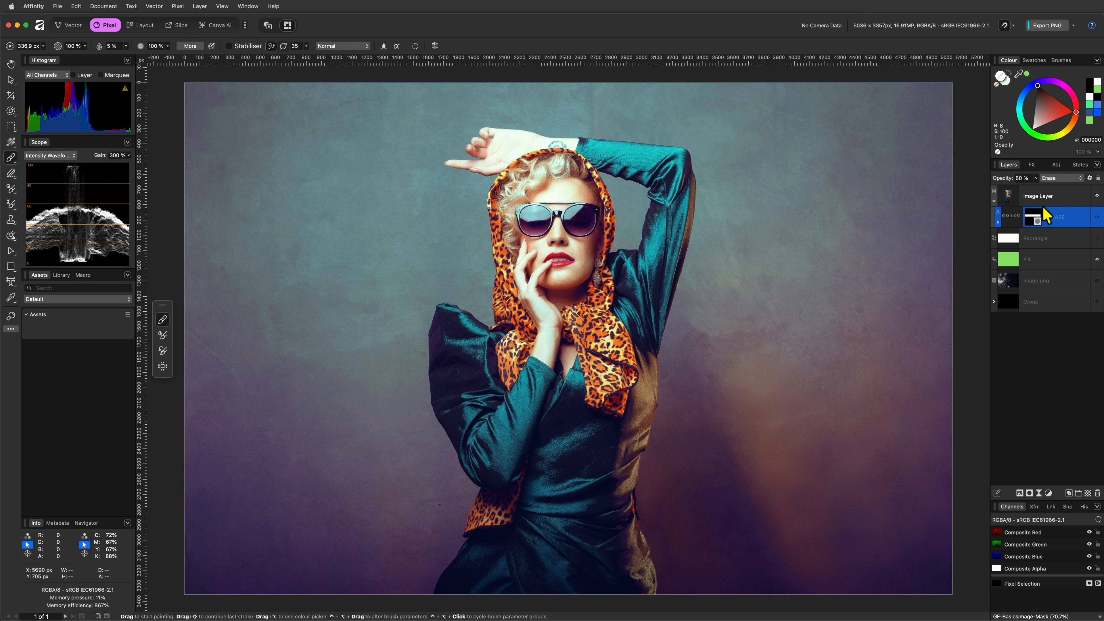
pyautogui.moveTo(1018, 284); pyautogui.dragTo(1041, 197)
pyautogui.click(1097, 196)
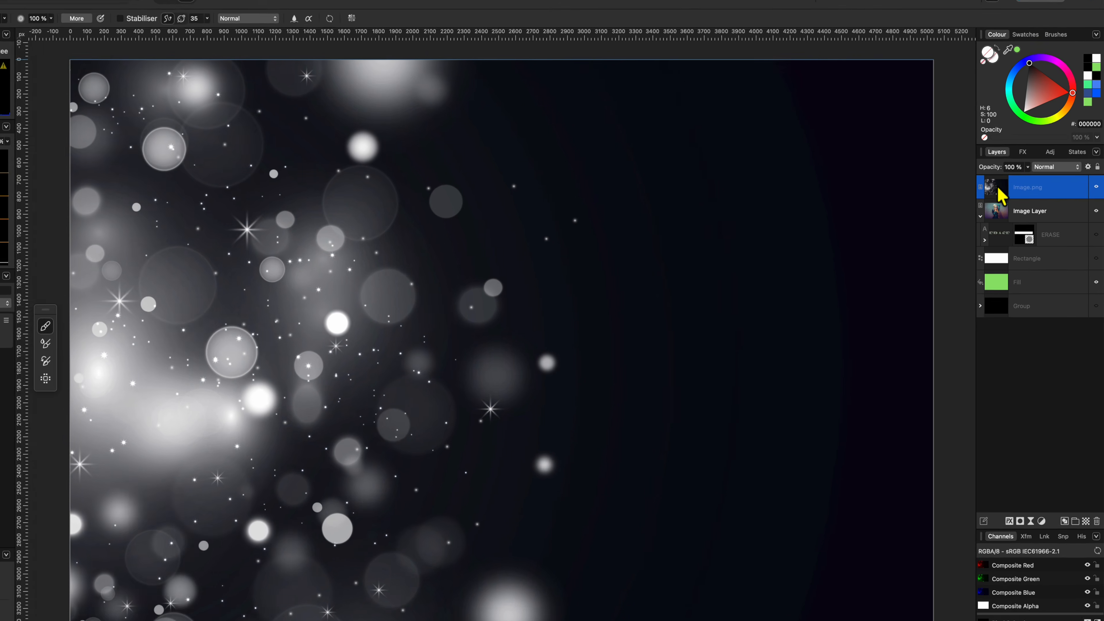
# Try rasterising Image.png to a mask and undo the conversion
pyautogui.rightClick(1011, 202)
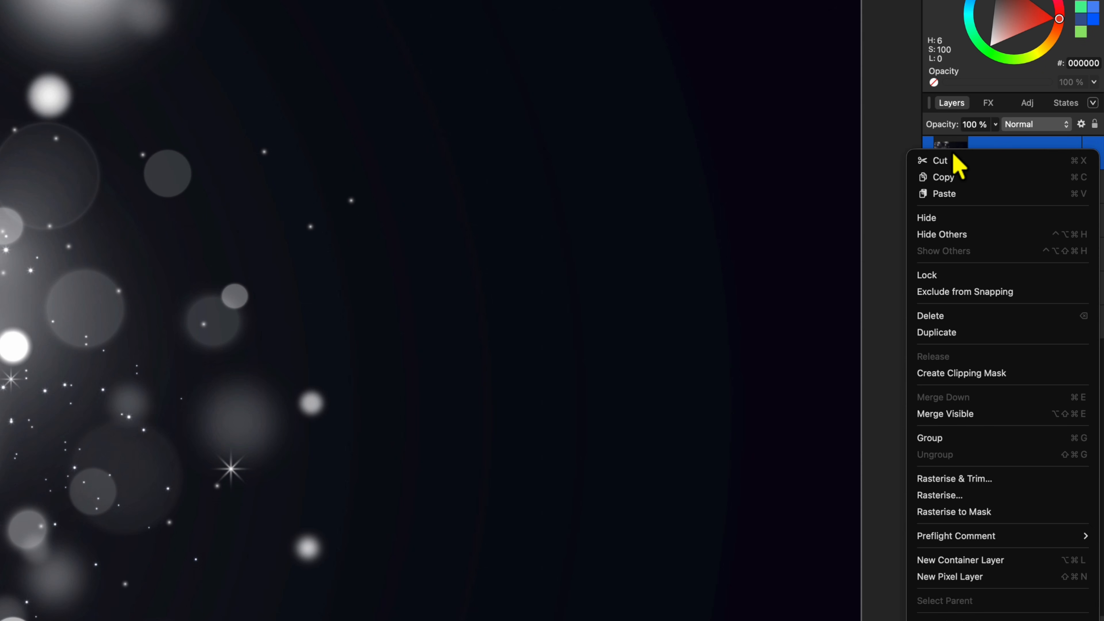
pyautogui.click(959, 512)
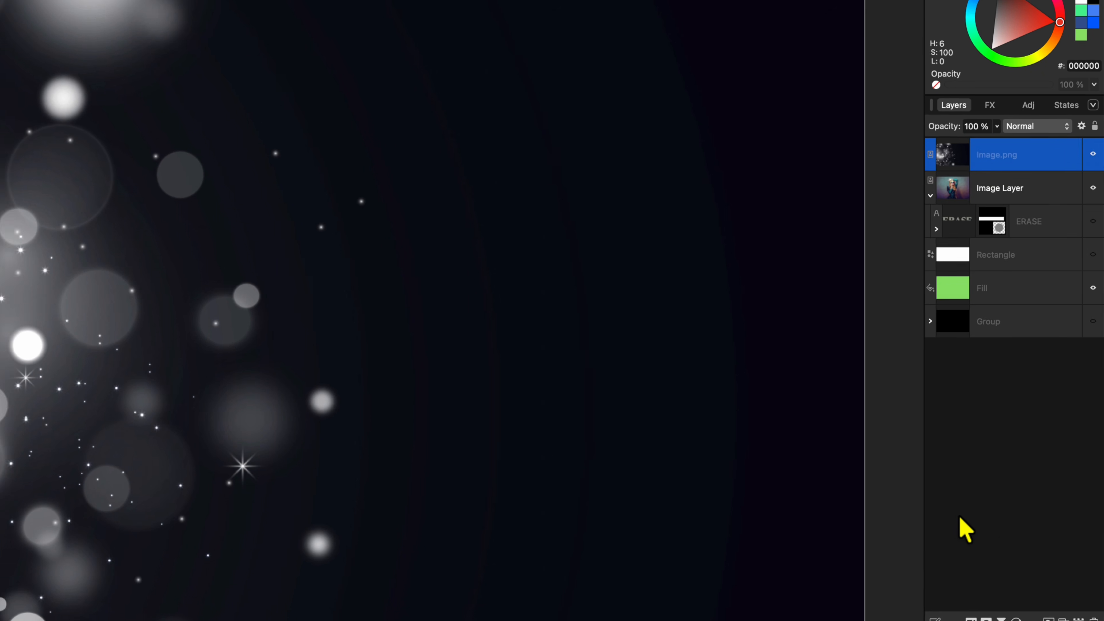
pyautogui.press('super+z')
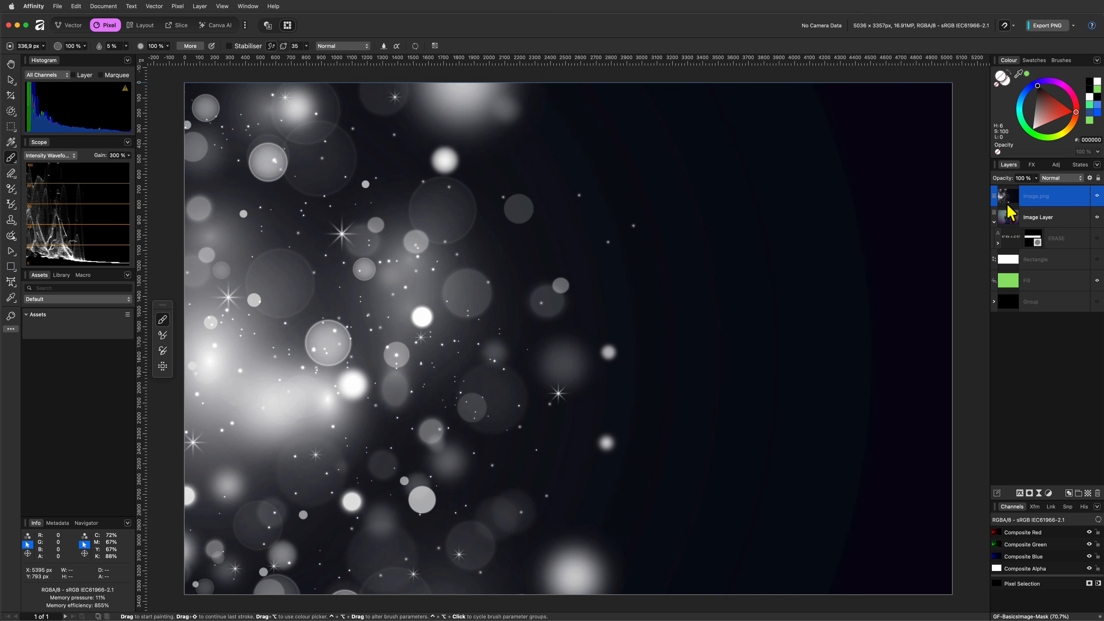
# Set Image.png's blend mode to Erase and lower its source layer range output to 0% at 100% input
pyautogui.click(1063, 178)
pyautogui.click(1057, 516)
pyautogui.click(1090, 178)
pyautogui.click(826, 222)
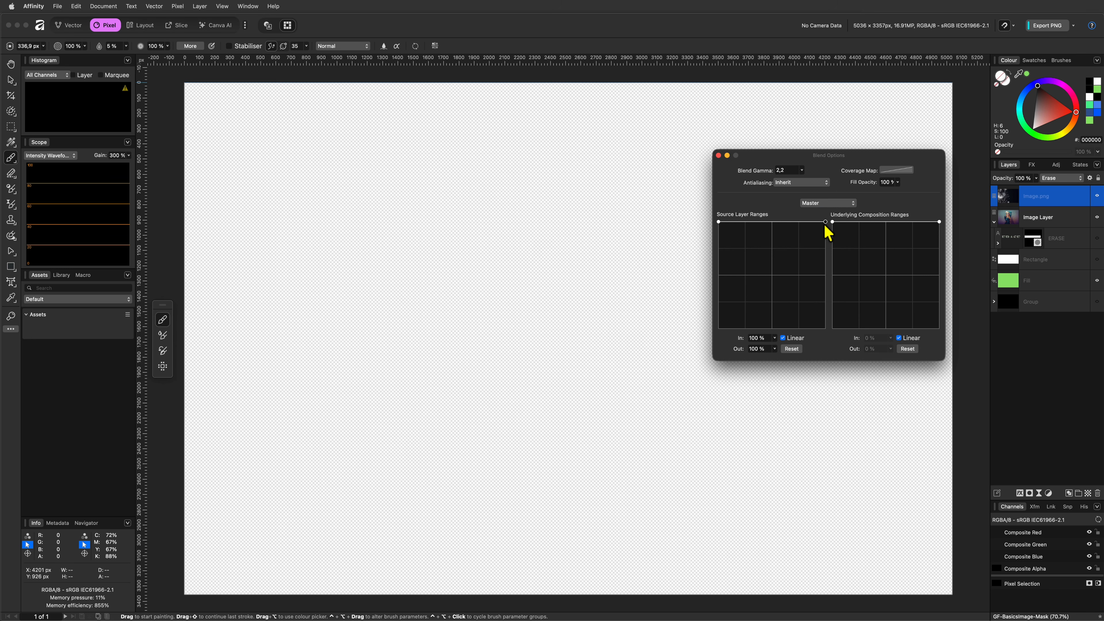
pyautogui.moveTo(826, 223); pyautogui.dragTo(826, 328)
pyautogui.click(718, 156)
# Try nesting Image.png inside Image Layer, and undo both the nesting and the source range change
pyautogui.moveTo(1037, 196); pyautogui.dragTo(1040, 219)
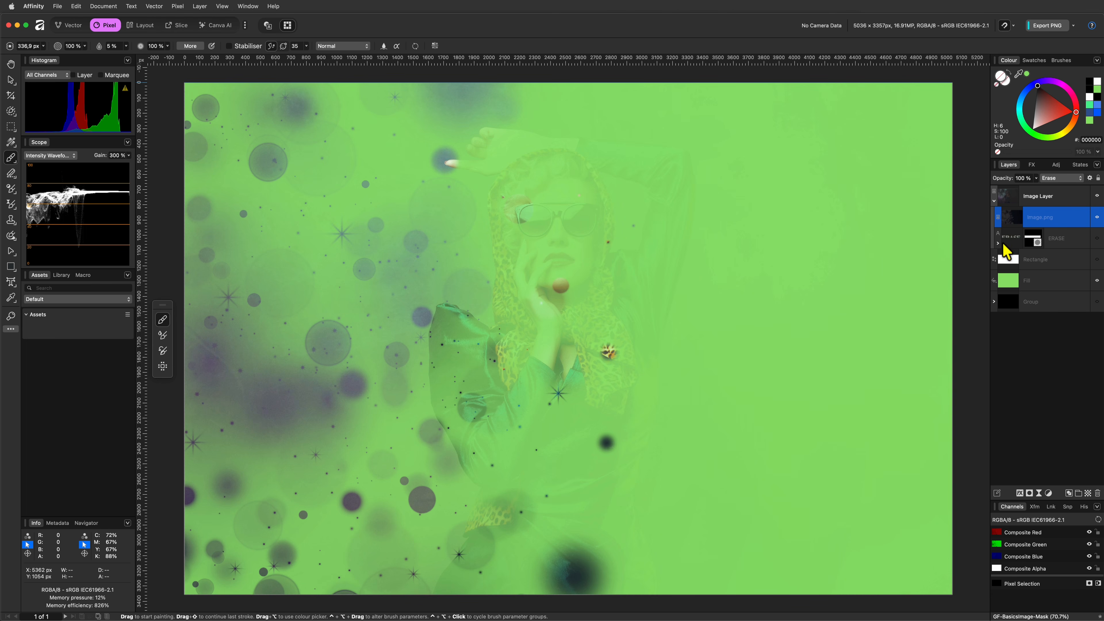
pyautogui.press('super+z')
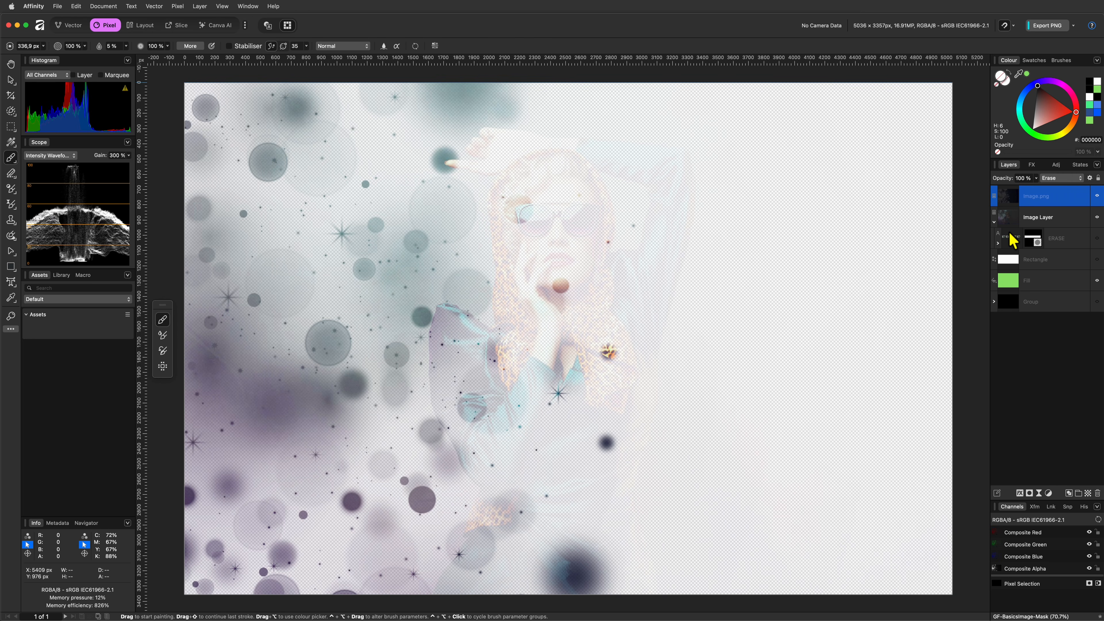
pyautogui.press('super+z')
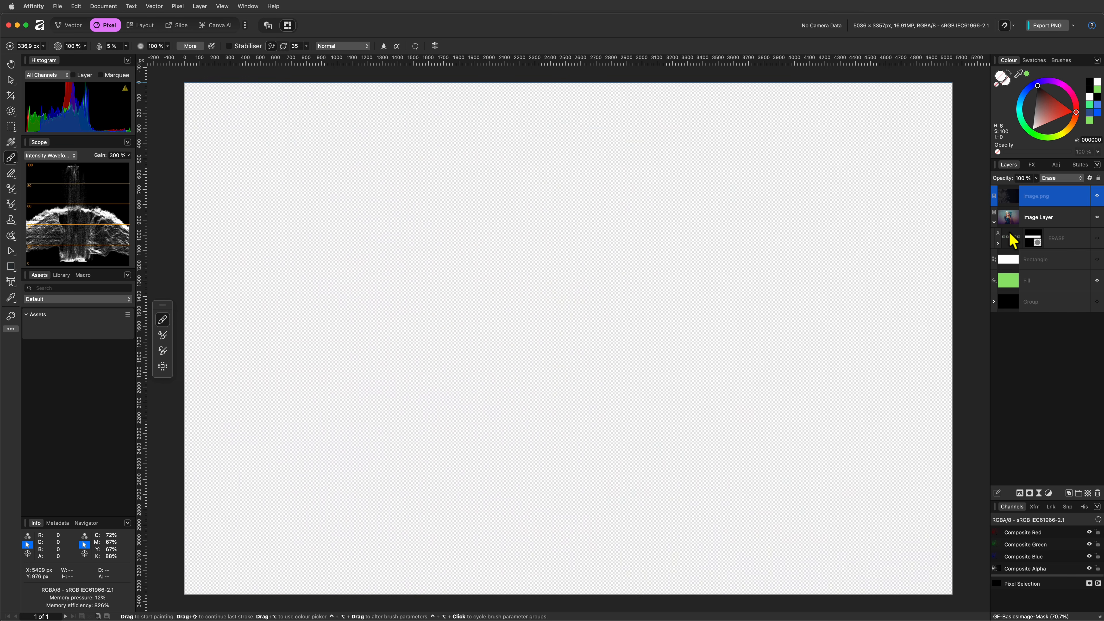
# Add an empty pixel layer directly above Image Layer, with Image.png hidden
pyautogui.press('super+shift+n')
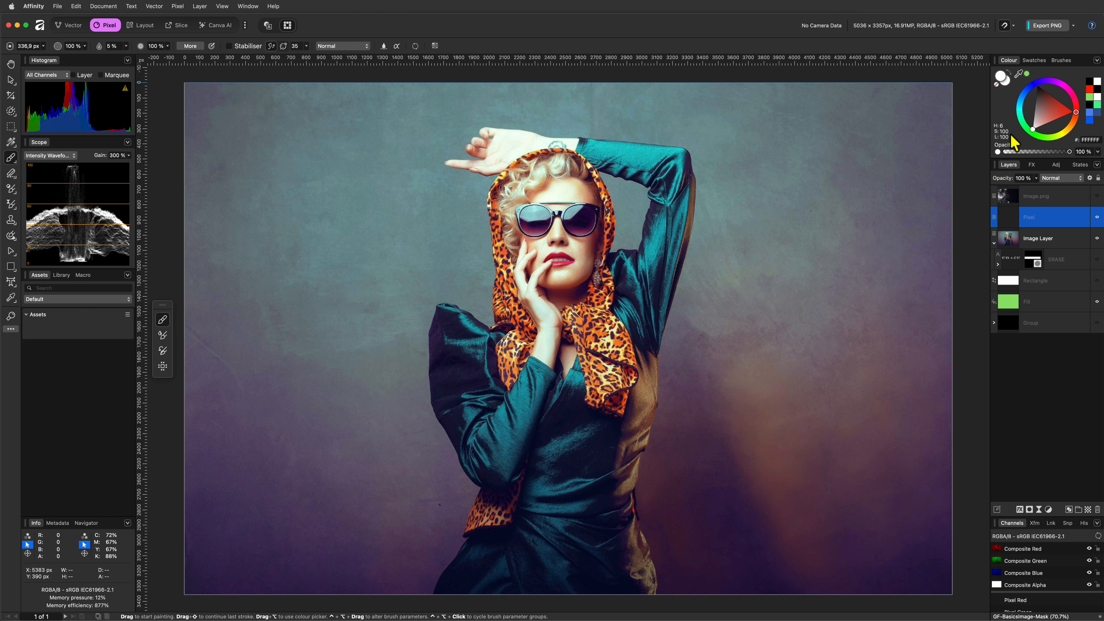
# Paint white over the woman's face on the Pixel layer and set the layer's blend mode to Erase
pyautogui.moveTo(500, 274)
pyautogui.mouseDown()
pyautogui.moveTo(555, 252)
pyautogui.moveTo(545, 293)
pyautogui.moveTo(570, 307)
pyautogui.moveTo(564, 271)
pyautogui.moveTo(537, 256)
pyautogui.moveTo(576, 208)
pyautogui.moveTo(535, 220)
pyautogui.moveTo(566, 190)
pyautogui.moveTo(540, 231)
pyautogui.moveTo(573, 208)
pyautogui.moveTo(580, 252)
pyautogui.moveTo(557, 208)
pyautogui.moveTo(536, 252)
pyautogui.moveTo(535, 210)
pyautogui.moveTo(581, 214)
pyautogui.moveTo(542, 206)
pyautogui.moveTo(552, 269)
pyautogui.moveTo(568, 231)
pyautogui.moveTo(551, 218)
pyautogui.moveTo(555, 235)
pyautogui.mouseUp()
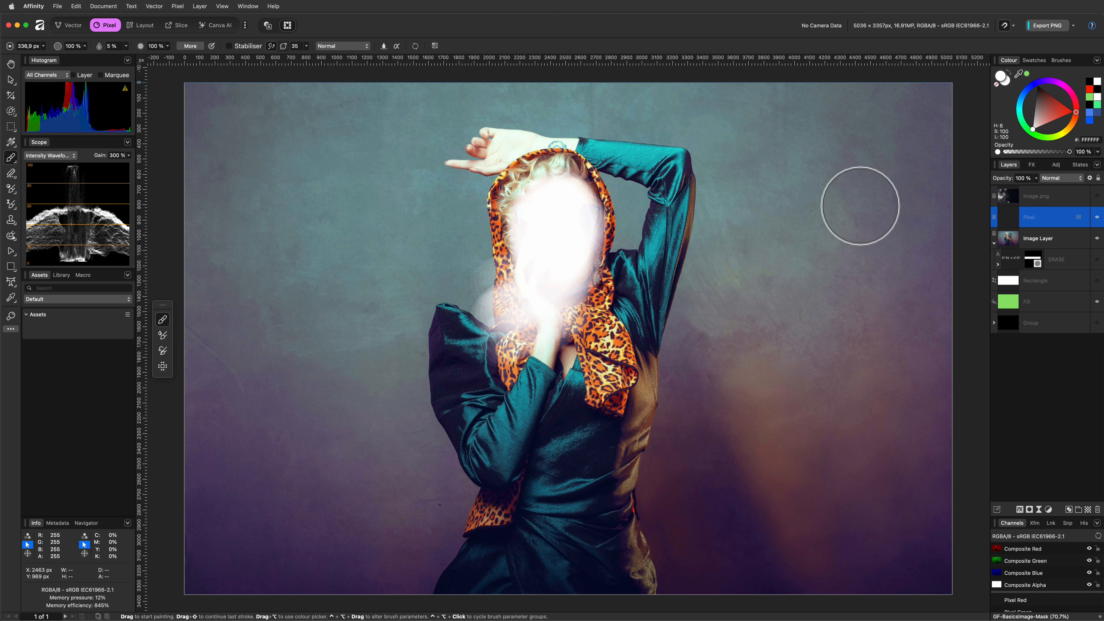
pyautogui.click(1061, 178)
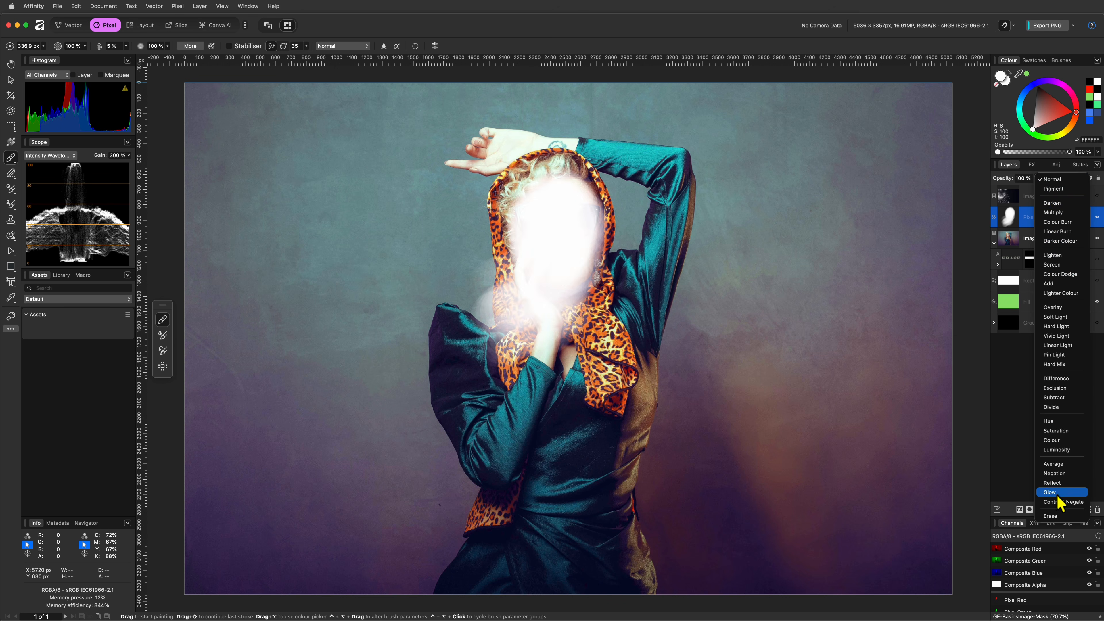
pyautogui.click(1054, 516)
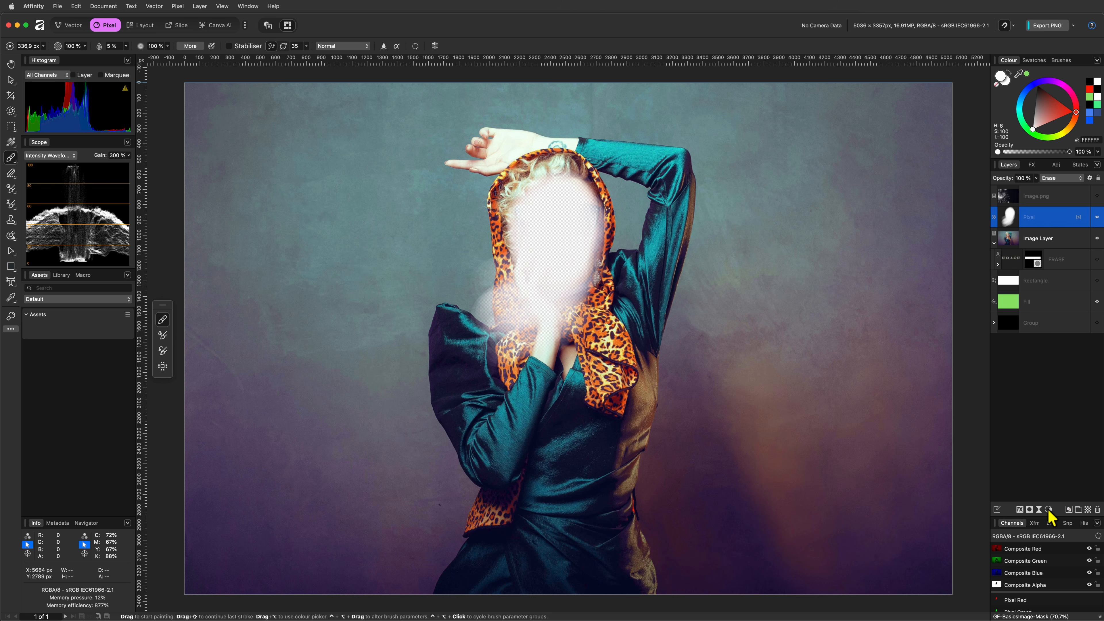
# Add a live Procedural Texture filter to the Pixel layer with the equation 1-A applied to the alpha channel only
pyautogui.click(1040, 511)
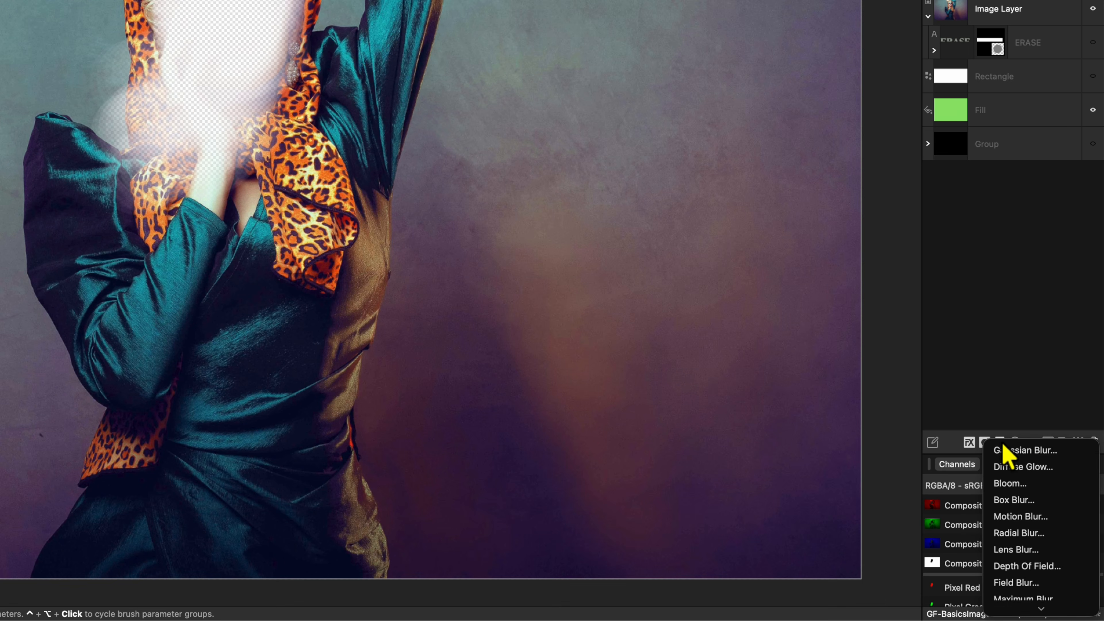
pyautogui.scroll(-10, 1037, 582)
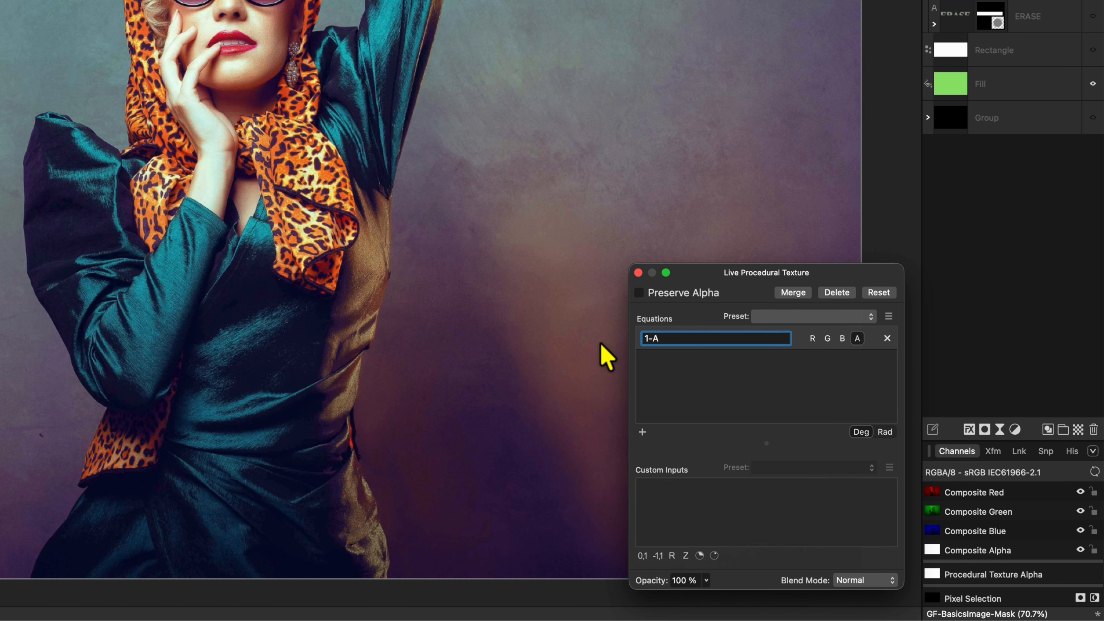
pyautogui.press('Return')
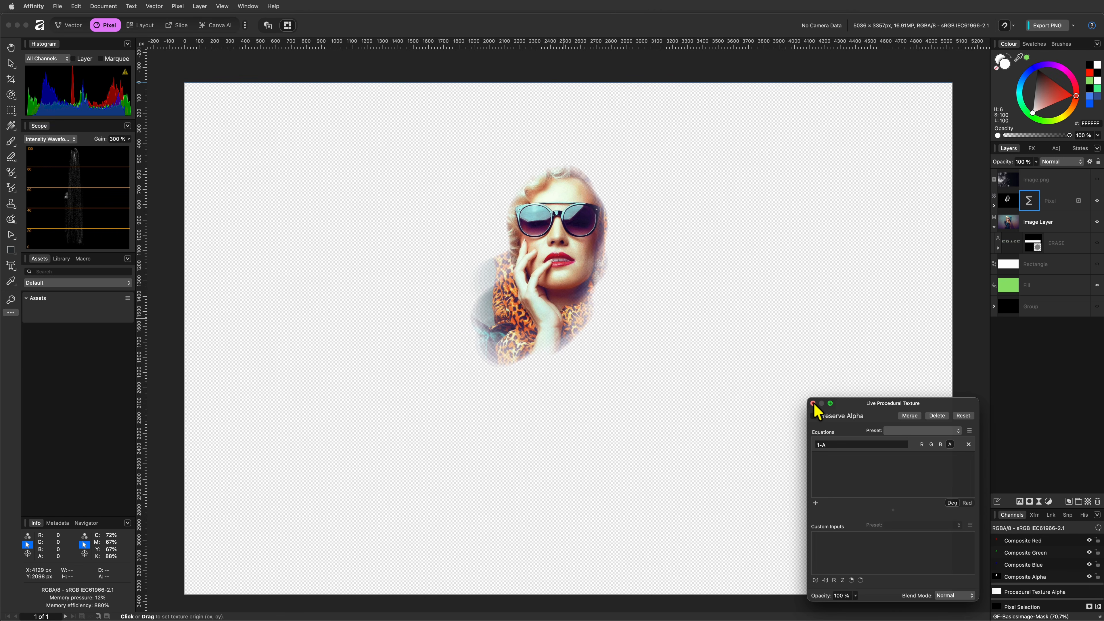
pyautogui.click(813, 403)
# Paint on the Pixel layer beside the scarf, and extend the painted area outward around the woman with strokes in red FF1B00
pyautogui.moveTo(563, 284); pyautogui.dragTo(618, 334)
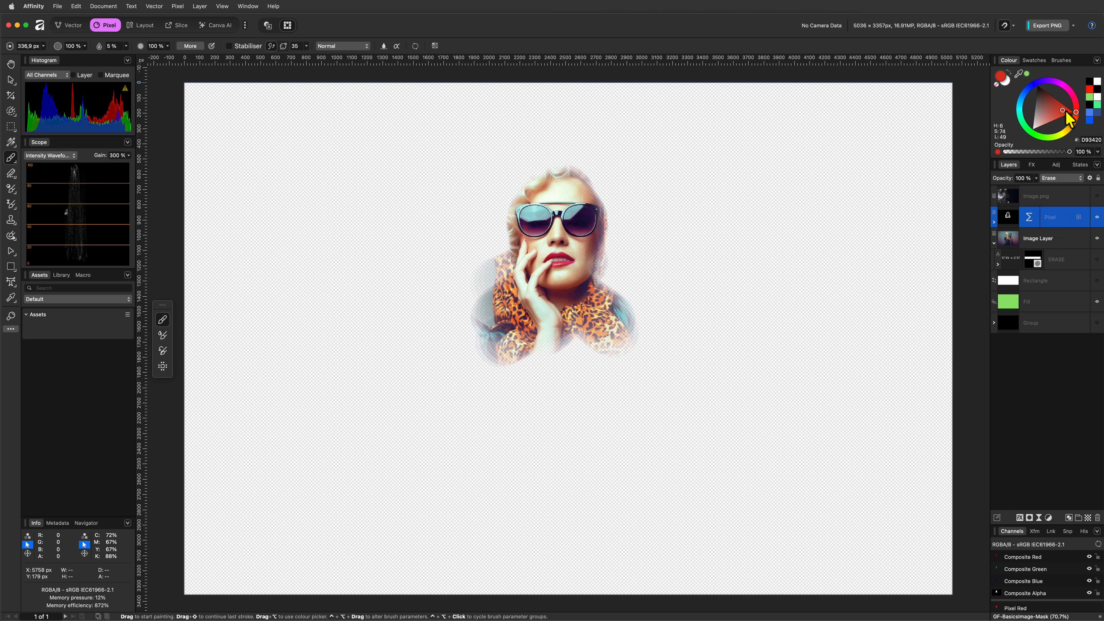
pyautogui.moveTo(1067, 113); pyautogui.dragTo(1074, 112)
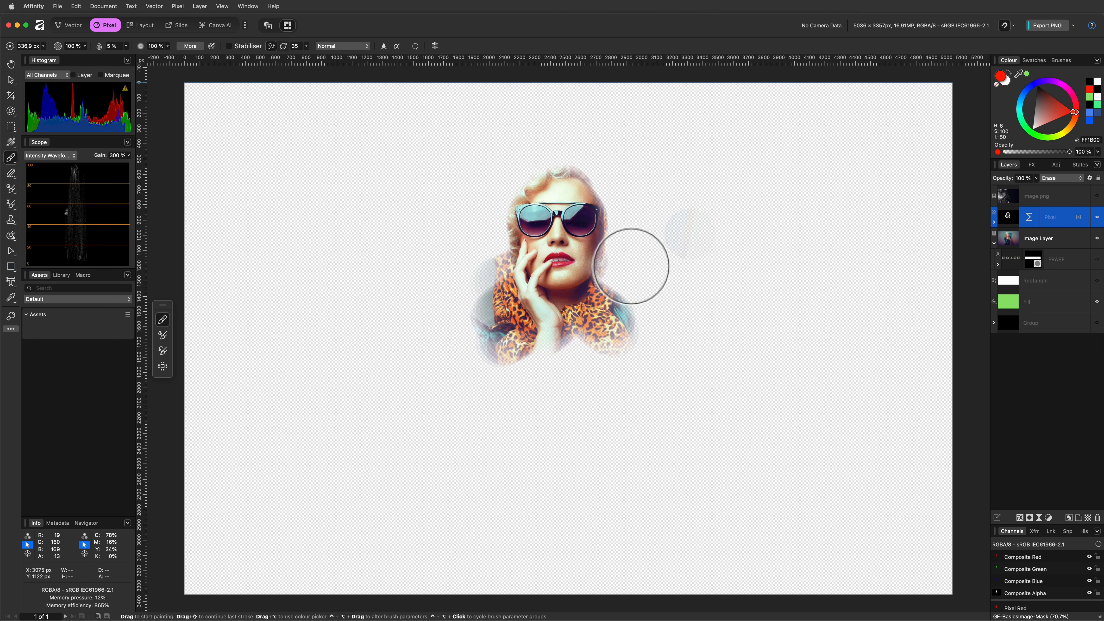
pyautogui.moveTo(638, 259); pyautogui.dragTo(609, 266)
pyautogui.moveTo(558, 204)
pyautogui.mouseDown()
pyautogui.moveTo(519, 271)
pyautogui.moveTo(507, 233)
pyautogui.moveTo(523, 194)
pyautogui.moveTo(559, 187)
pyautogui.moveTo(545, 244)
pyautogui.moveTo(550, 330)
pyautogui.moveTo(569, 356)
pyautogui.moveTo(534, 367)
pyautogui.moveTo(501, 343)
pyautogui.moveTo(508, 290)
pyautogui.moveTo(492, 273)
pyautogui.moveTo(488, 238)
pyautogui.moveTo(570, 271)
pyautogui.moveTo(587, 249)
pyautogui.moveTo(644, 334)
pyautogui.moveTo(628, 365)
pyautogui.moveTo(603, 373)
pyautogui.moveTo(580, 366)
pyautogui.moveTo(571, 383)
pyautogui.moveTo(514, 371)
pyautogui.moveTo(560, 278)
pyautogui.moveTo(430, 273)
pyautogui.moveTo(518, 285)
pyautogui.moveTo(510, 264)
pyautogui.moveTo(536, 278)
pyautogui.moveTo(644, 200)
pyautogui.moveTo(720, 234)
pyautogui.moveTo(612, 304)
pyautogui.moveTo(502, 245)
pyautogui.moveTo(547, 367)
pyautogui.moveTo(551, 457)
pyautogui.moveTo(583, 252)
pyautogui.moveTo(589, 269)
pyautogui.moveTo(542, 147)
pyautogui.mouseUp()
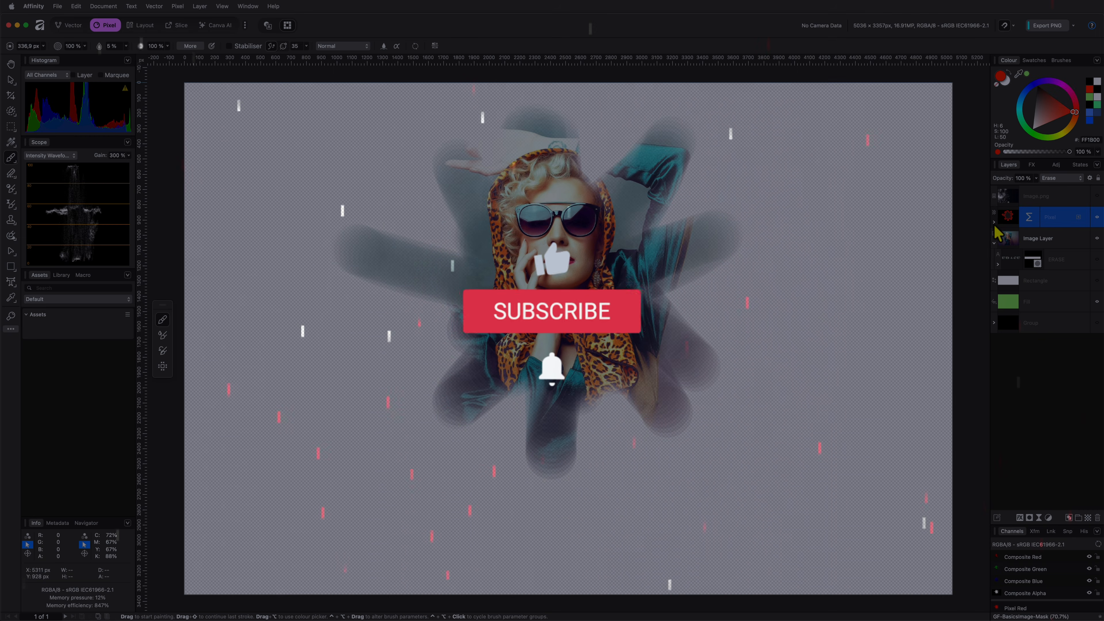
# Toggle the Procedural Texture's visibility under the Pixel layer to compare its effect, and delete the Pixel layer
pyautogui.click(994, 222)
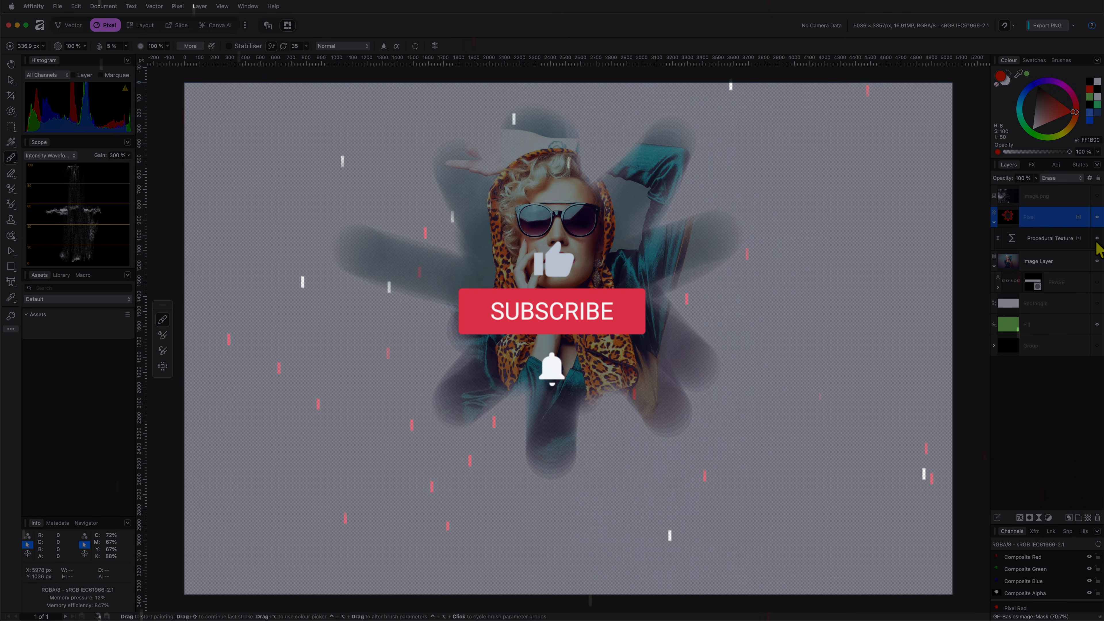
pyautogui.click(1097, 239)
pyautogui.click(1098, 239)
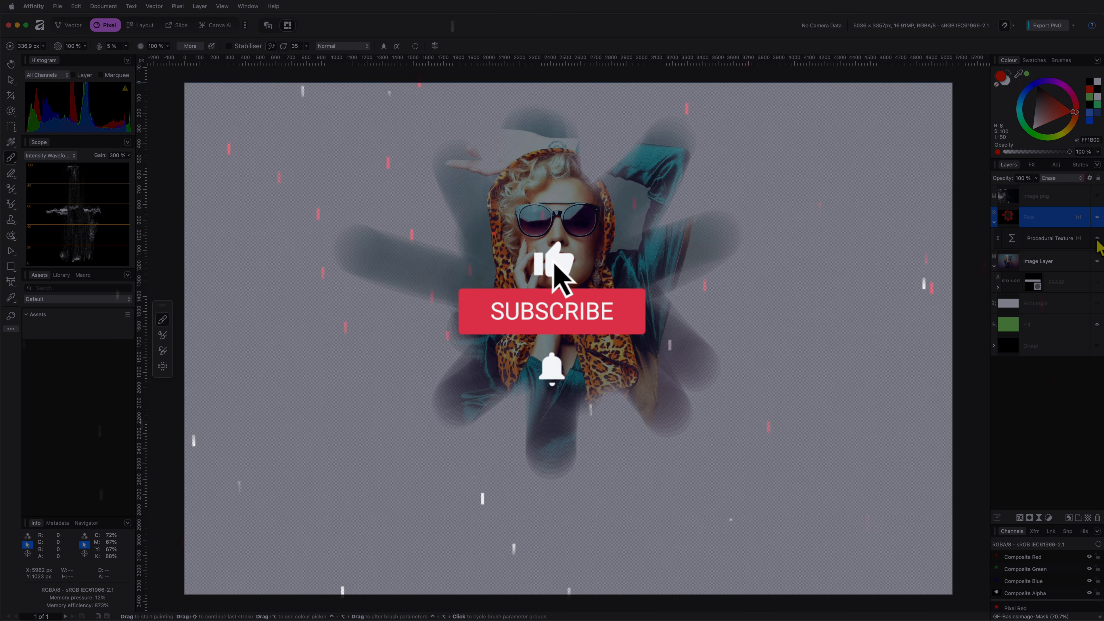
pyautogui.click(994, 222)
pyautogui.press('Delete')
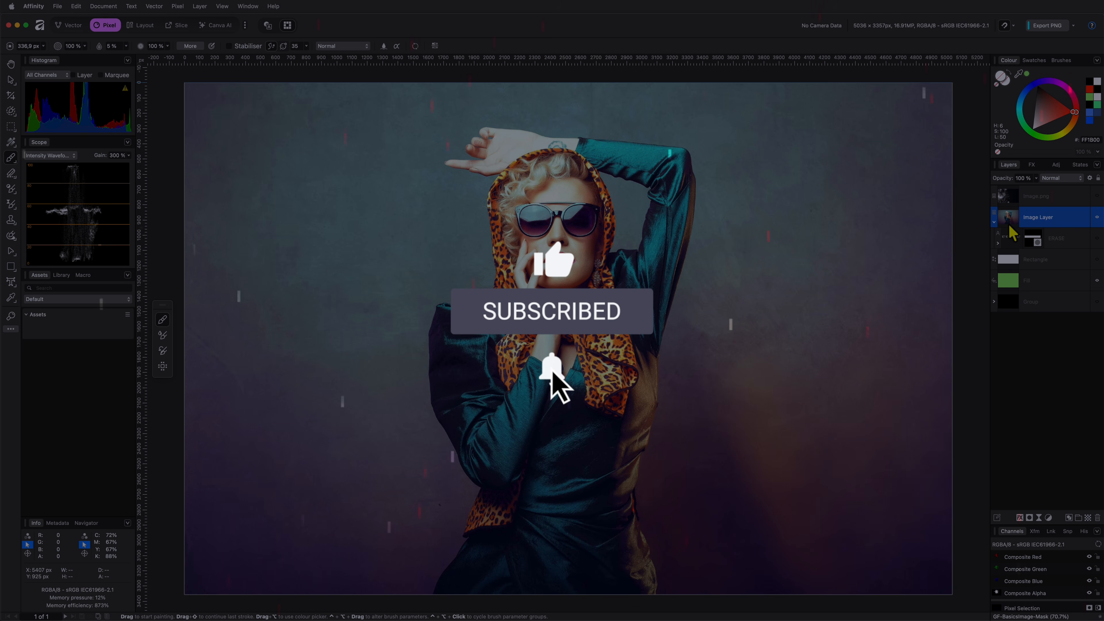